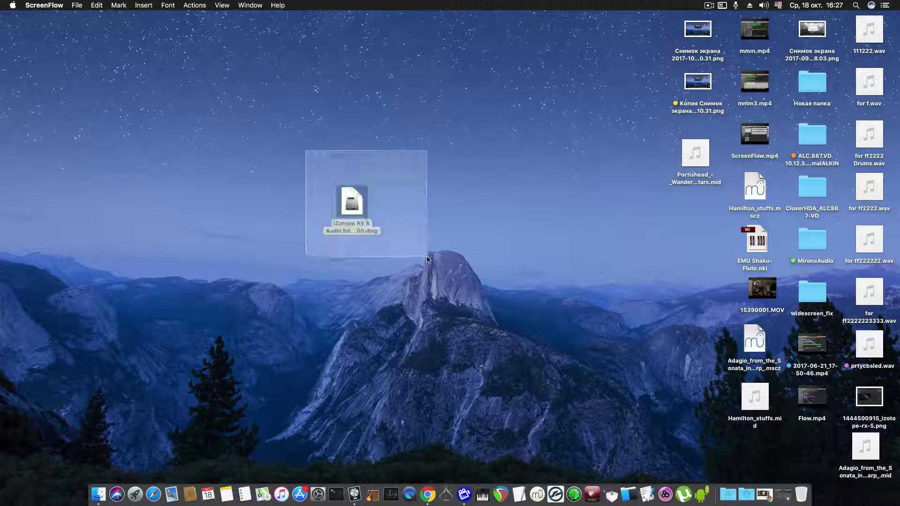
Move the iZotope RX 6 Audio Editor disk image to the upper-left corner of the desktop
left_click(341, 277)
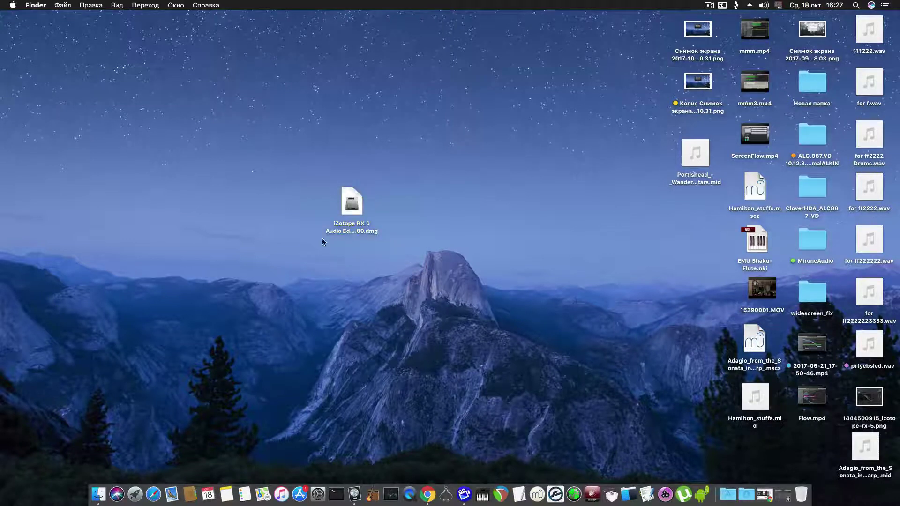
left_click_drag(317, 169, 405, 266)
left_click(398, 265)
left_click_drag(308, 181, 434, 255)
left_click_drag(350, 213, 90, 72)
left_click(373, 184)
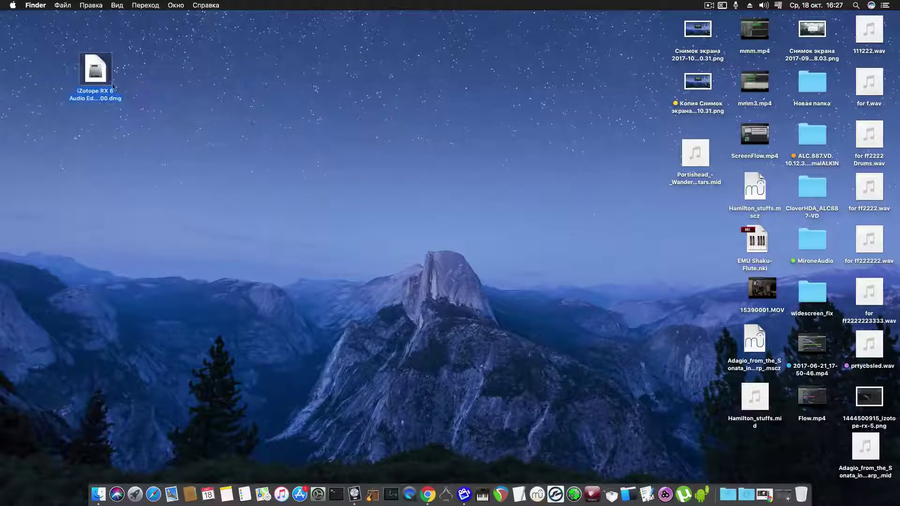
left_click(454, 234)
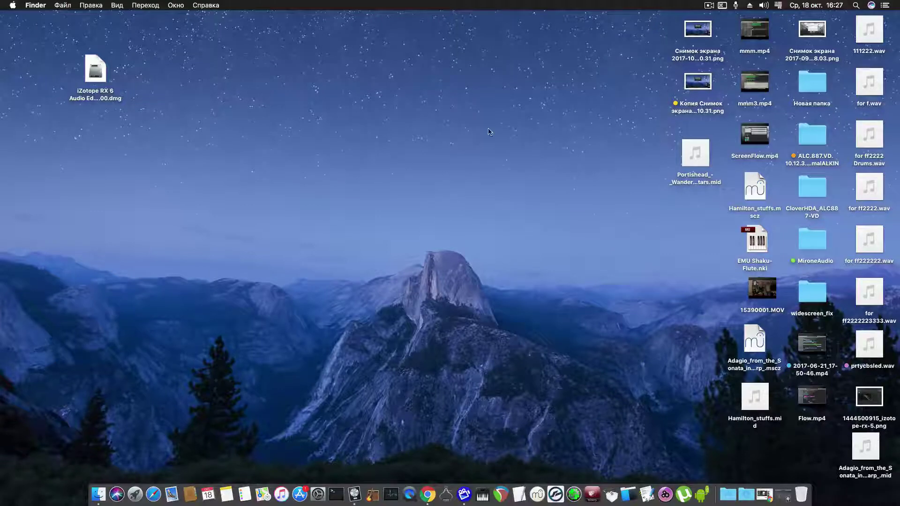
View the screenshot copy "Копия Снимок экрана 2017-10-18 в 16.10.31.png" from the desktop and close it
double_click(692, 89)
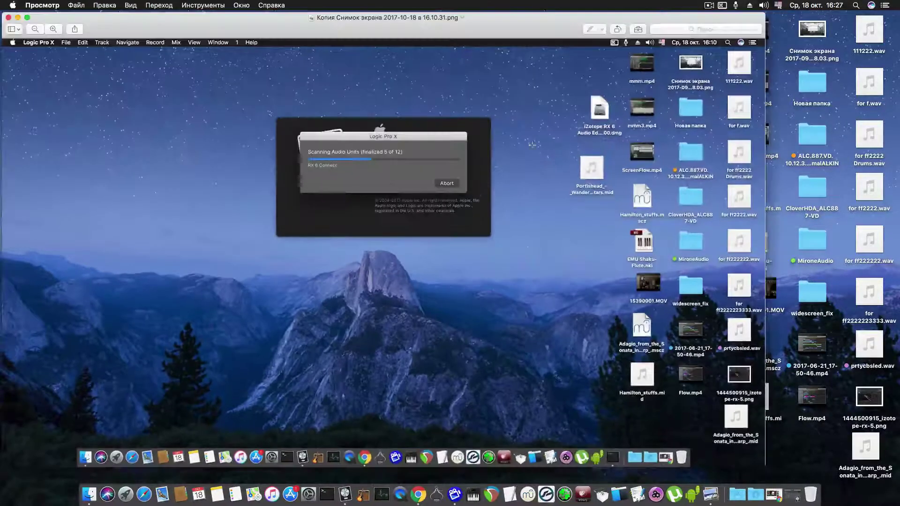
left_click_drag(393, 31, 439, 29)
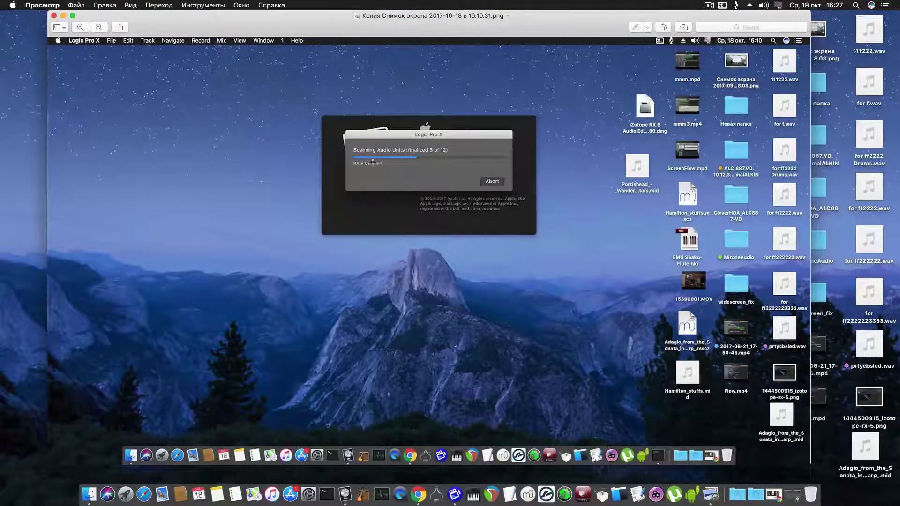
left_click(54, 17)
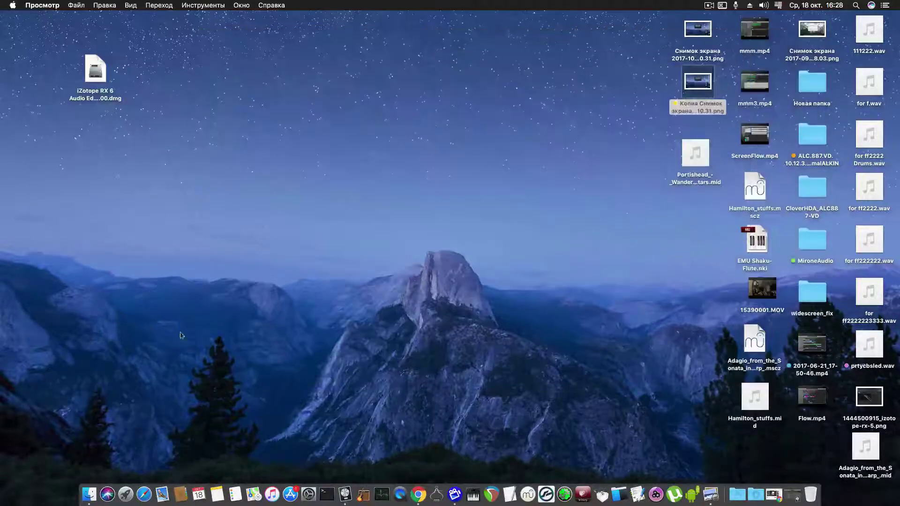
Open the Библиотеки folder on the MAC OS disk in Finder and enlarge its window
left_click(89, 495)
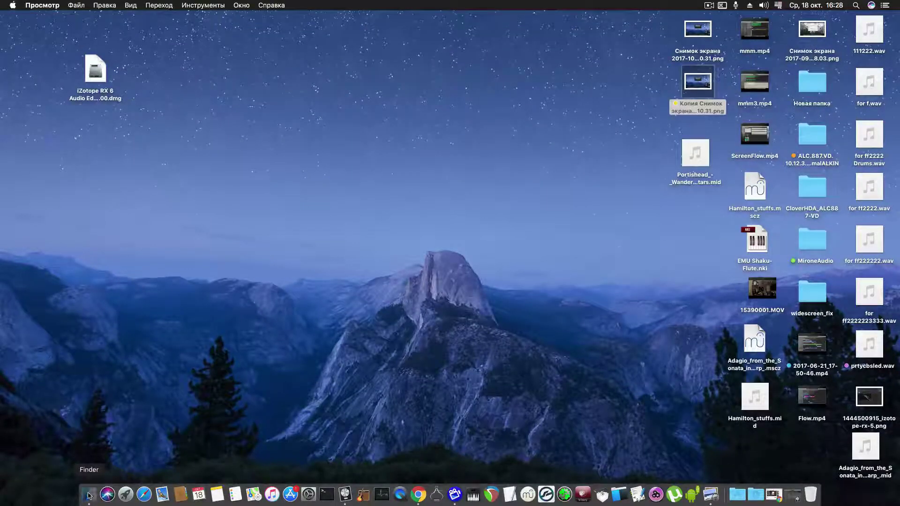
left_click(129, 209)
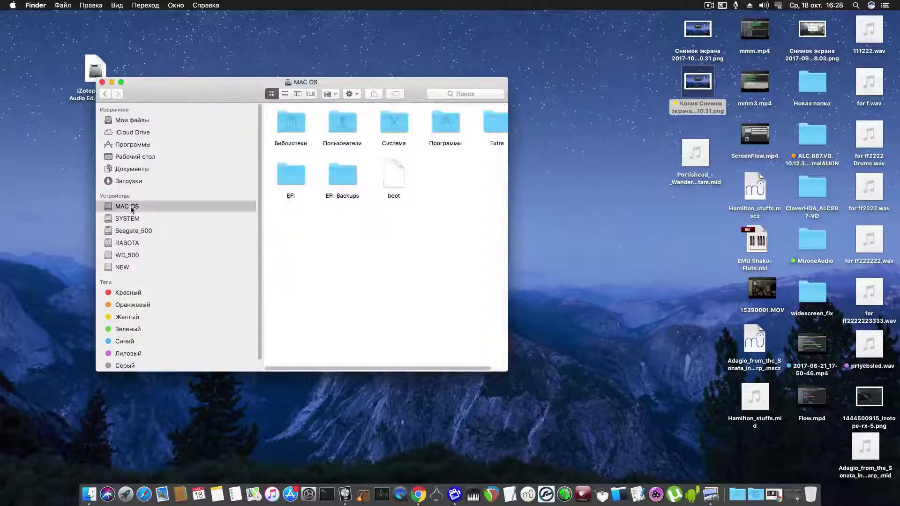
left_click(292, 128)
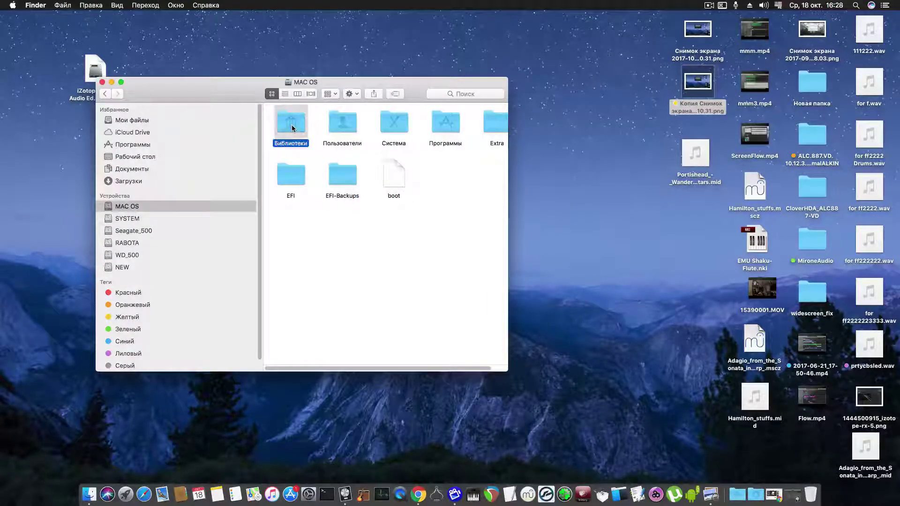
double_click(292, 128)
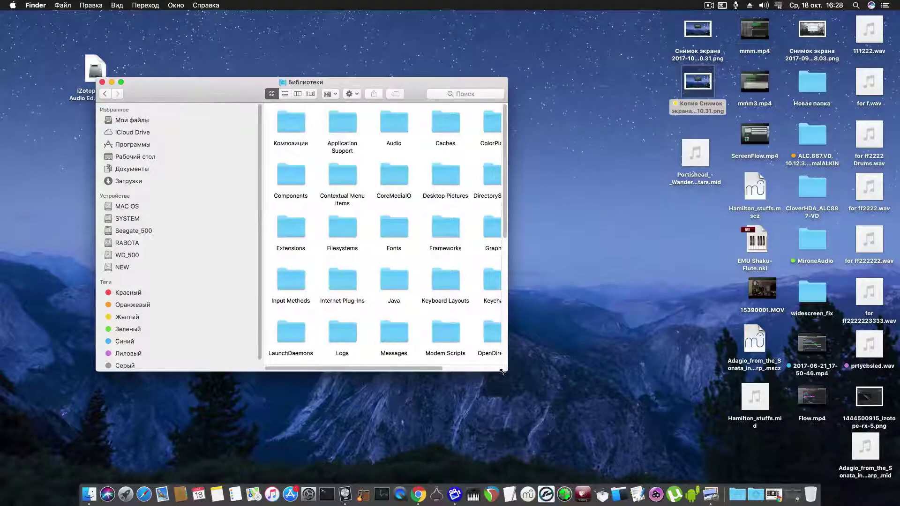
left_click_drag(519, 372, 620, 394)
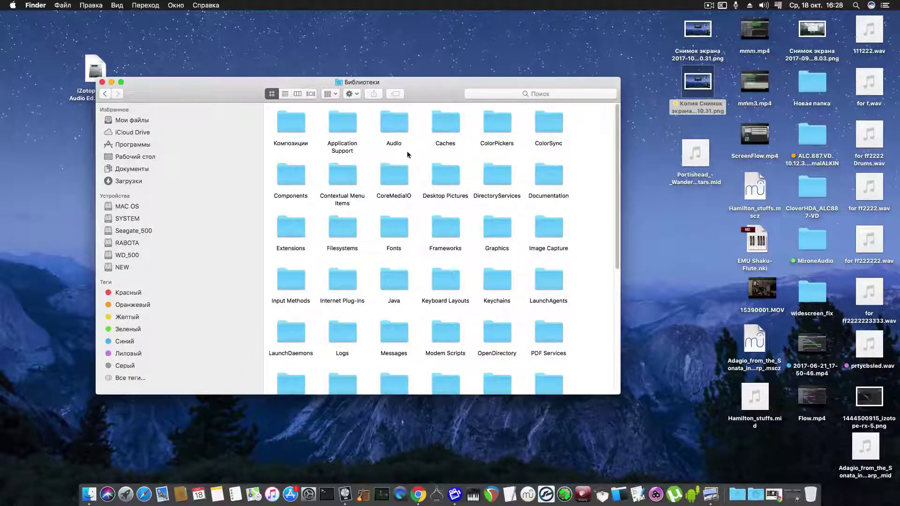
Go into the Audio folder, its Plug-Ins subfolder, and open Components
left_click(392, 127)
double_click(392, 127)
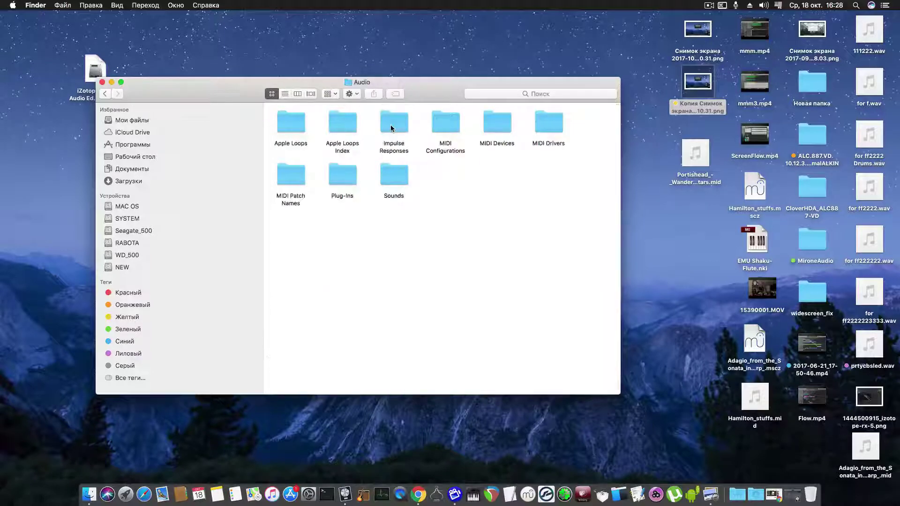
double_click(343, 182)
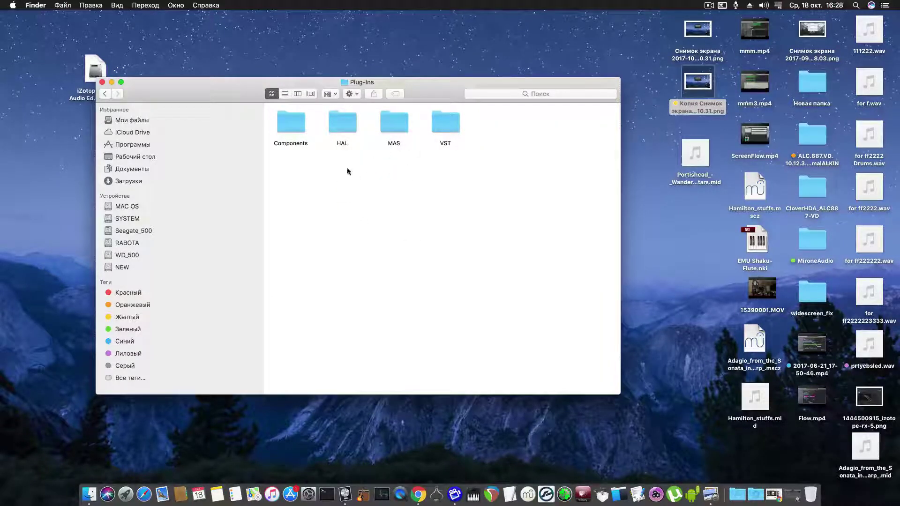
left_click(288, 132)
double_click(289, 132)
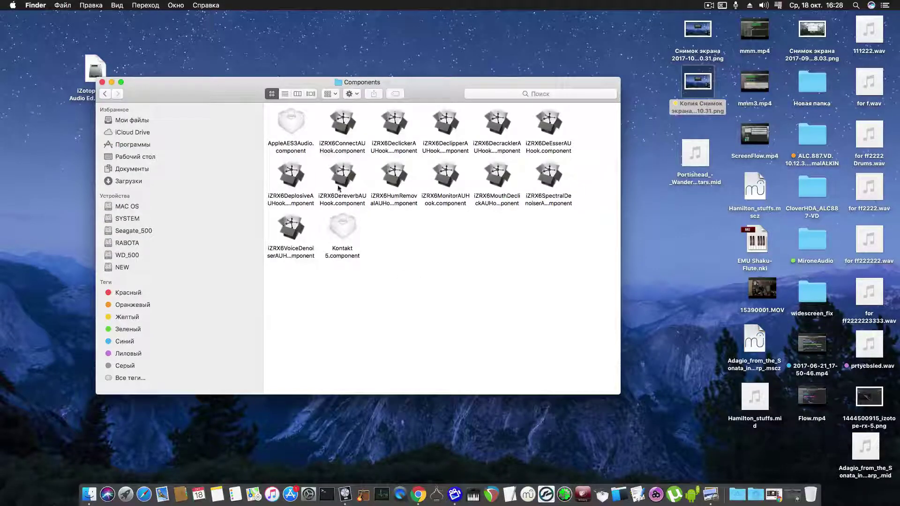
Arrange the files in the Components folder by modification date and highlight the group of iZotope RX 6 components
right_click(415, 259)
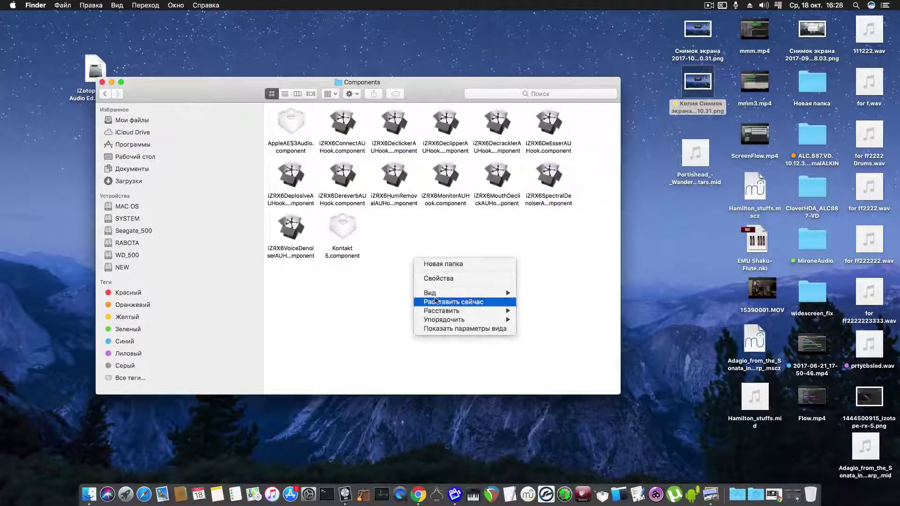
mouse_move(445, 311)
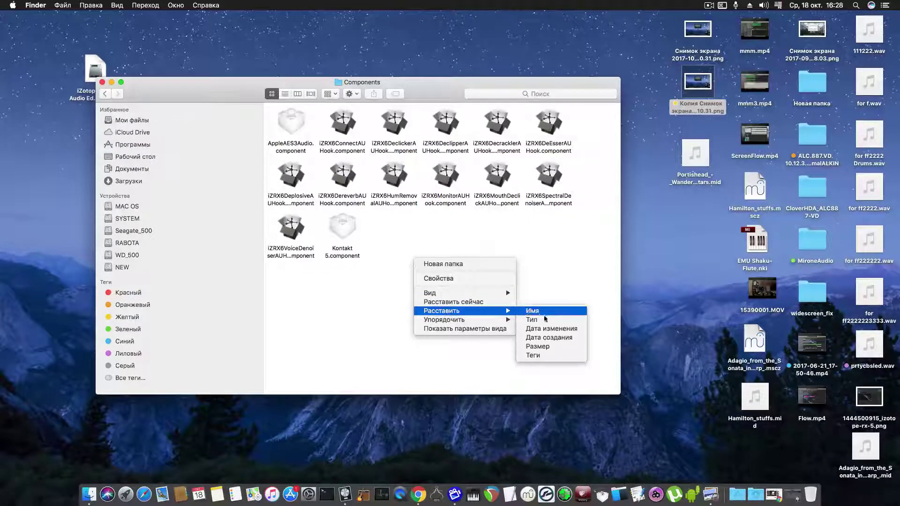
left_click(543, 331)
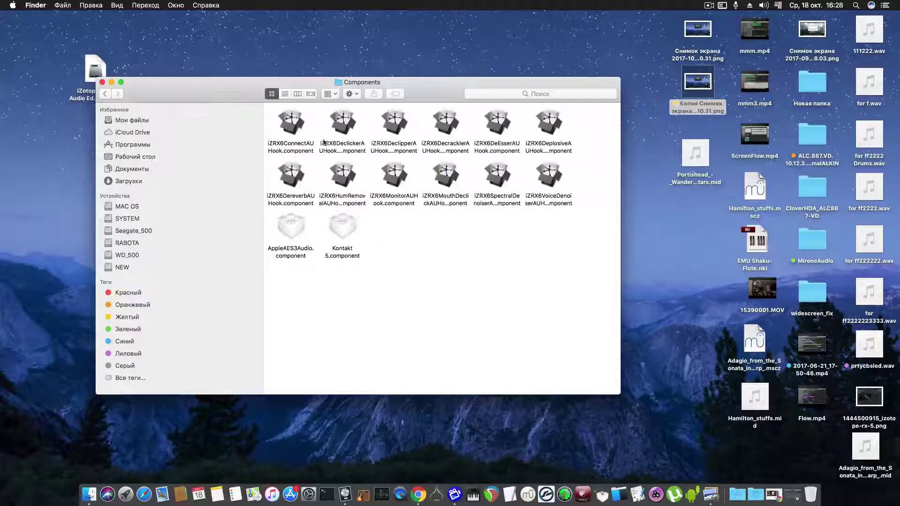
left_click_drag(272, 112, 583, 215)
left_click(518, 263)
Look through the plug-in files in the neighbouring VST folder and return to Plug-Ins
left_click(104, 95)
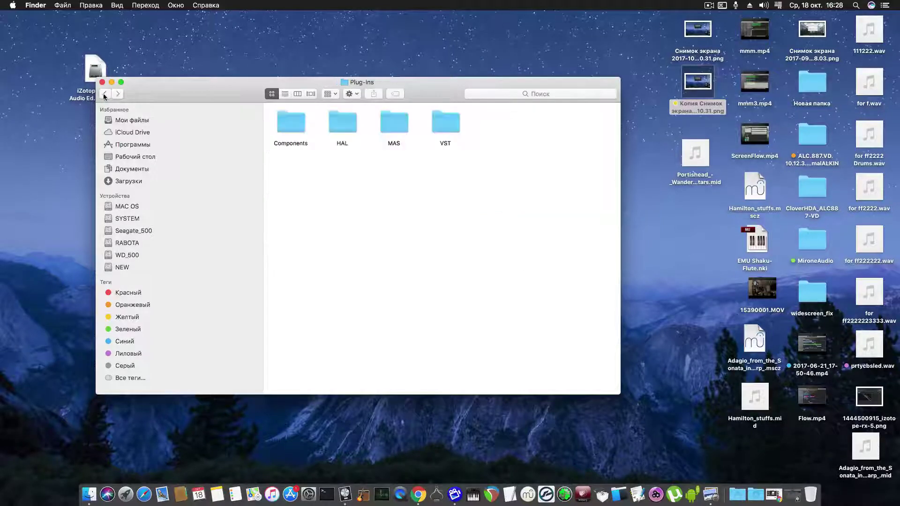
left_click(446, 130)
double_click(446, 130)
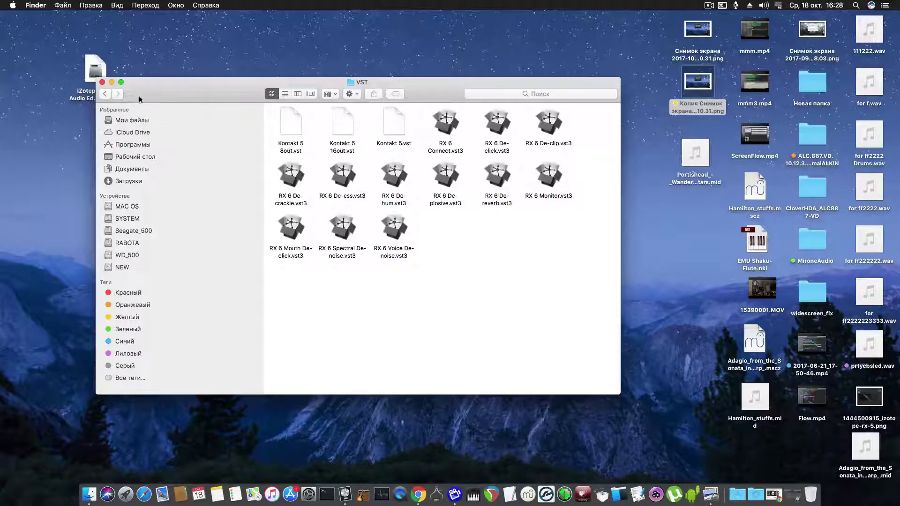
left_click(105, 94)
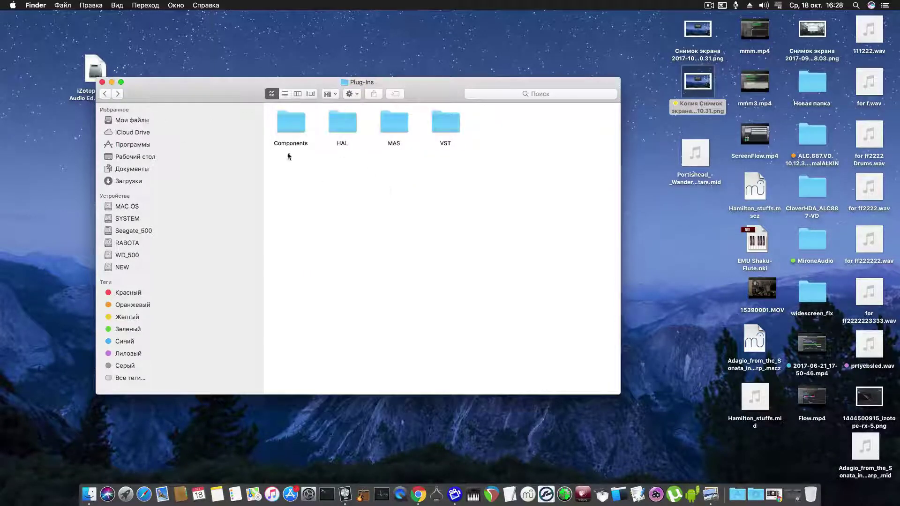
Review the plug-in folder path from Components and VST back up through Audio and Библиотеки to MAC OS, and close the window
left_click(300, 145)
left_click(449, 134)
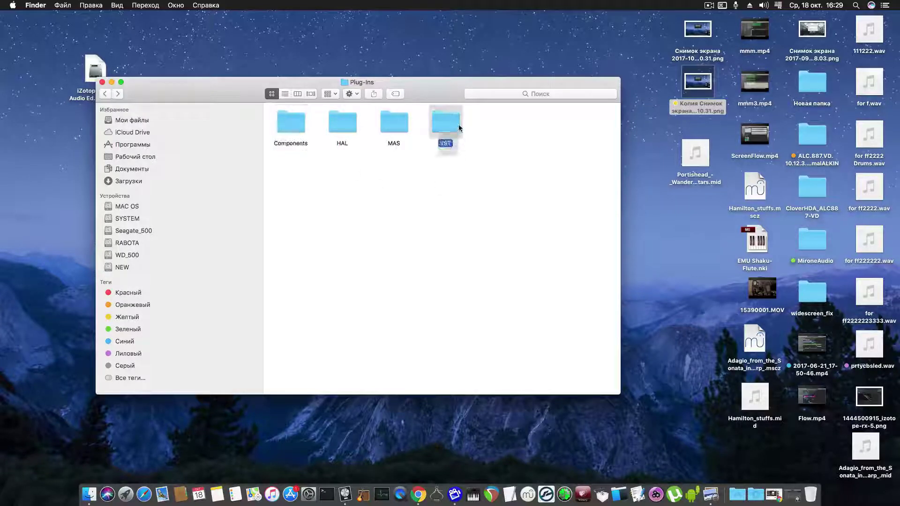
left_click(387, 178)
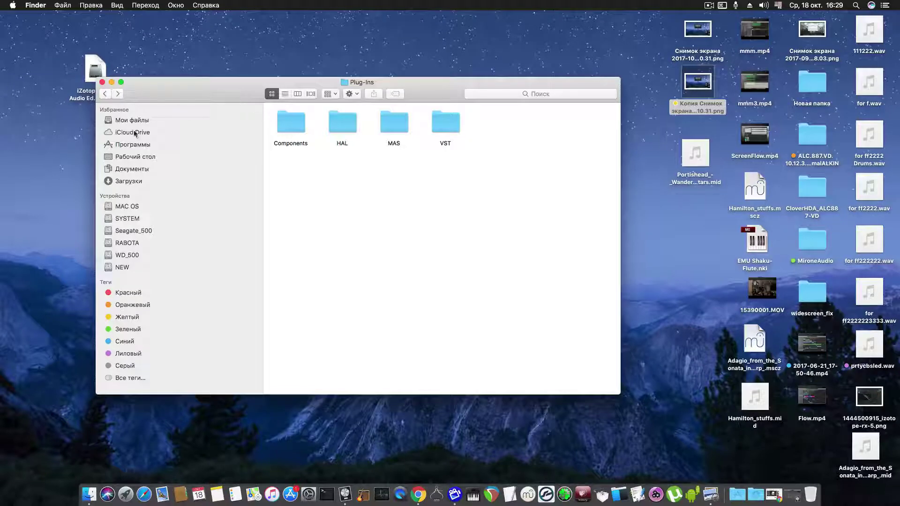
left_click(105, 95)
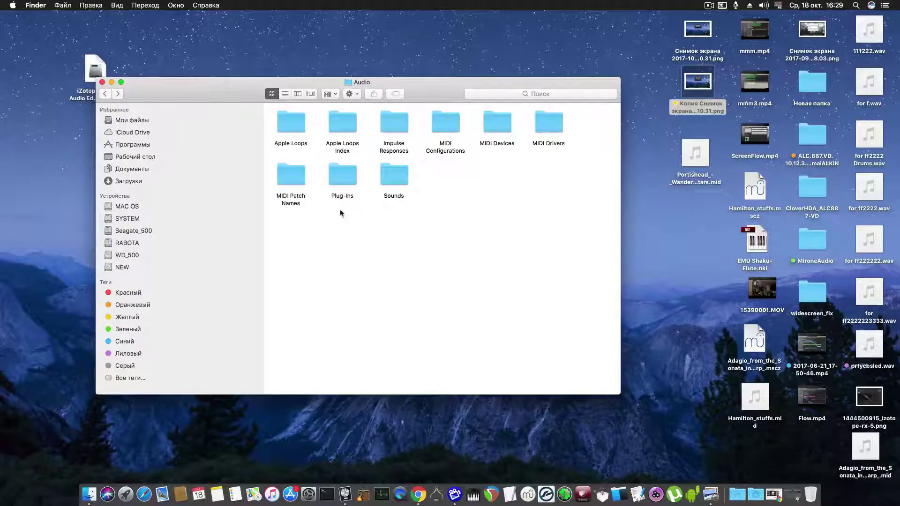
left_click(340, 183)
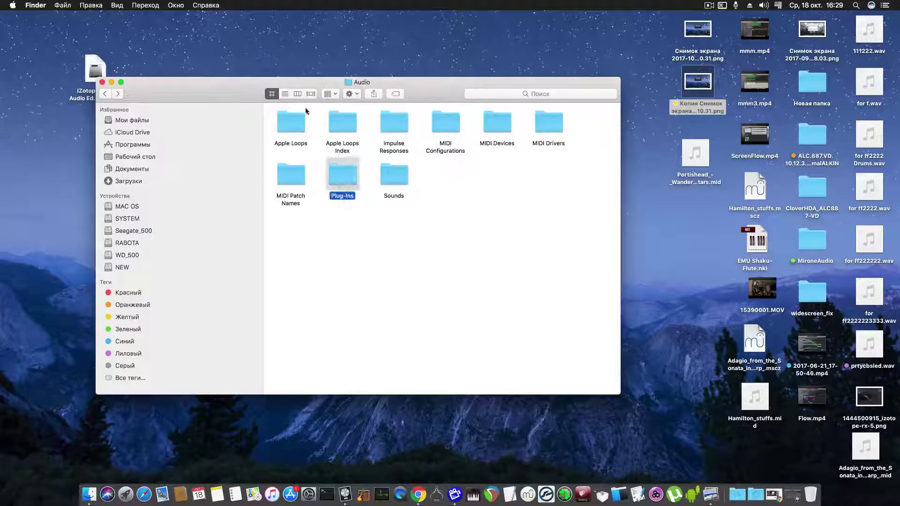
left_click(105, 94)
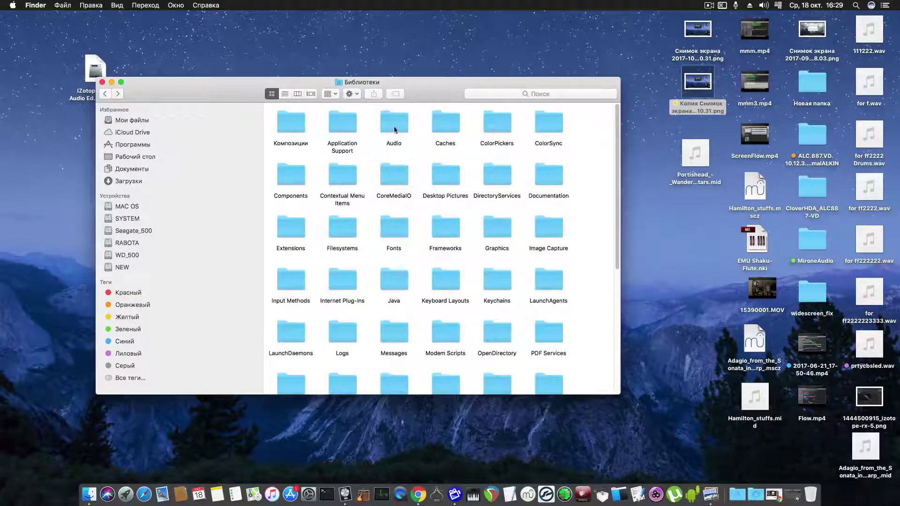
left_click(400, 145)
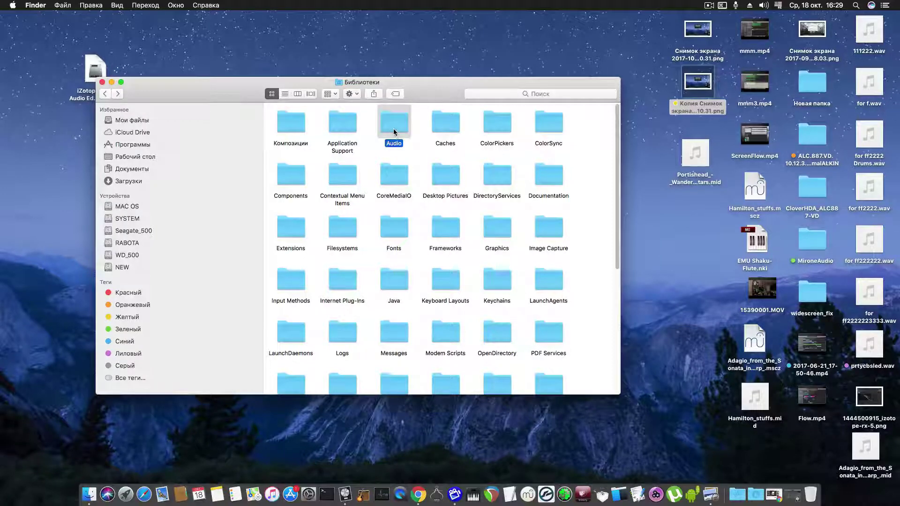
left_click(109, 95)
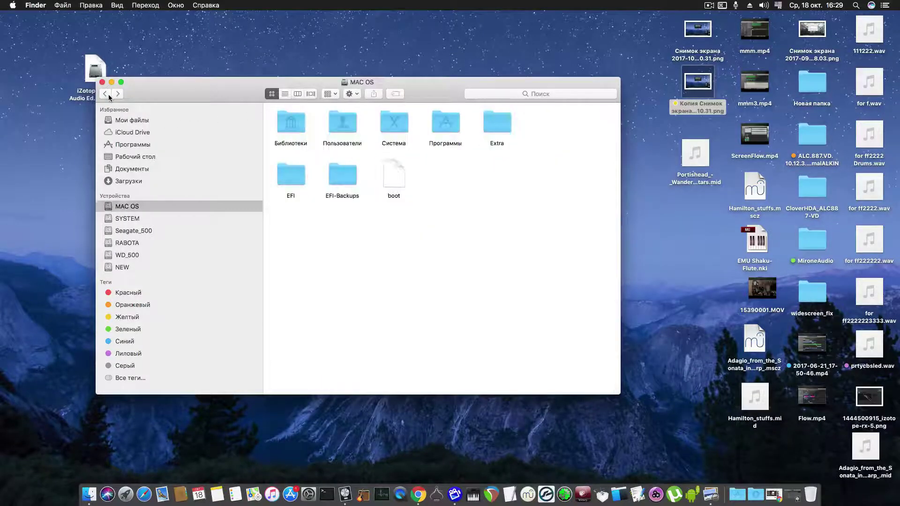
left_click(290, 125)
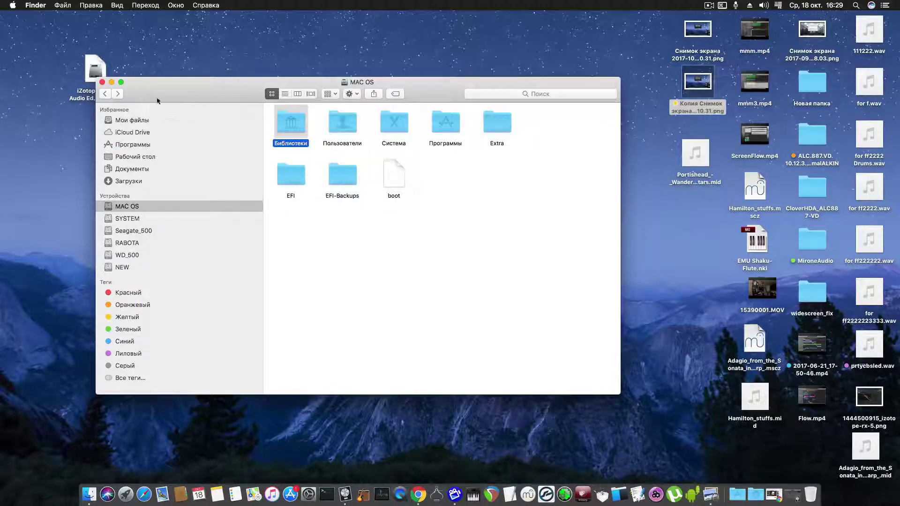
left_click(103, 83)
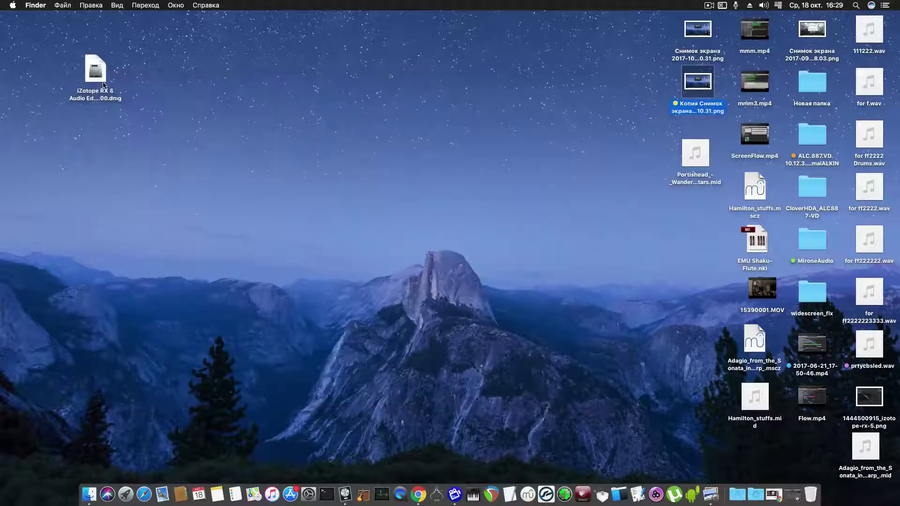
left_click(569, 181)
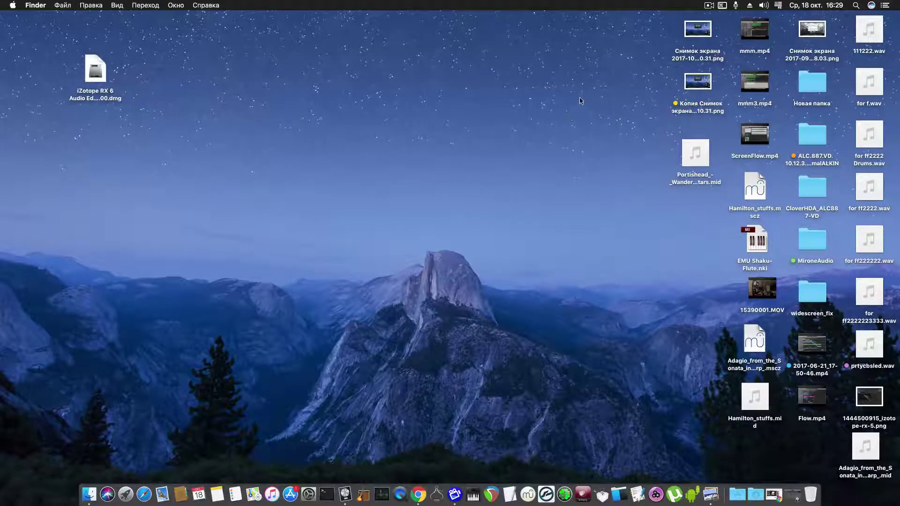
left_click_drag(55, 51, 233, 132)
left_click(205, 118)
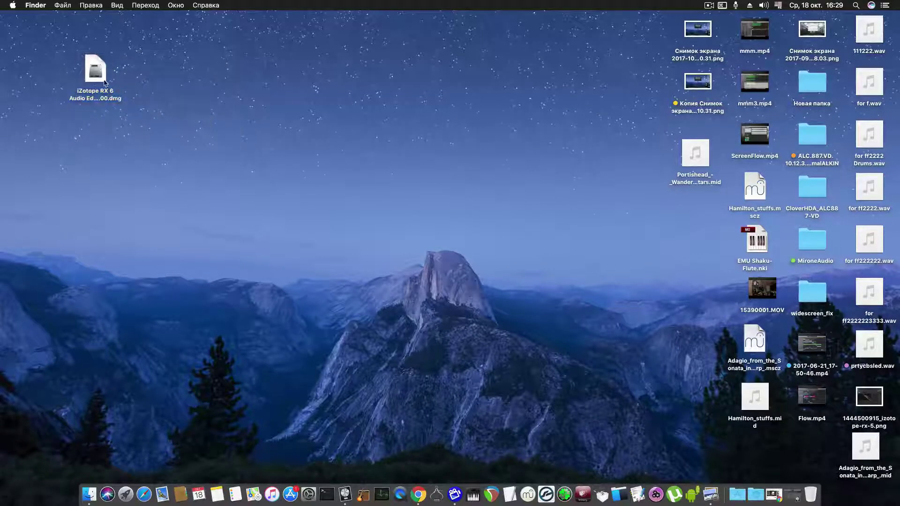
Reopen the screenshot copy, frame the Logic Pro X Audio Units scanning window with a selection, and close the image
left_click(693, 90)
double_click(693, 90)
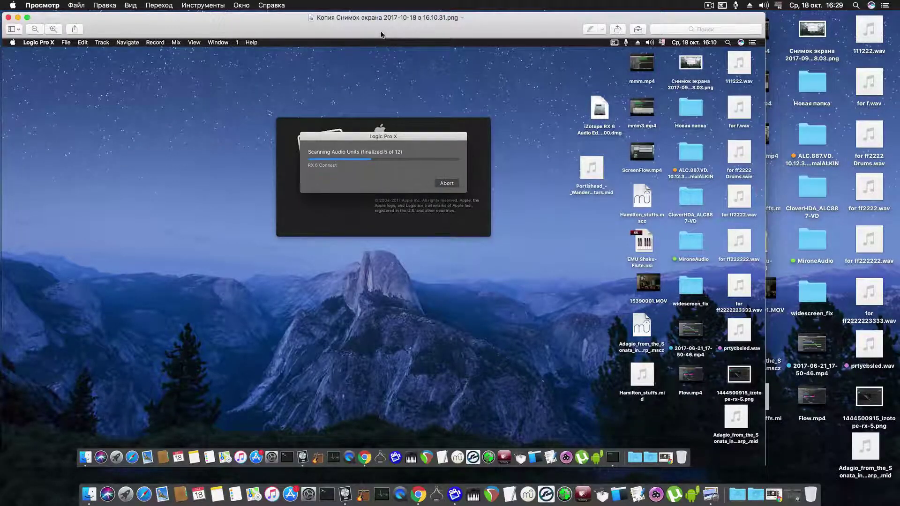
left_click_drag(381, 28, 411, 27)
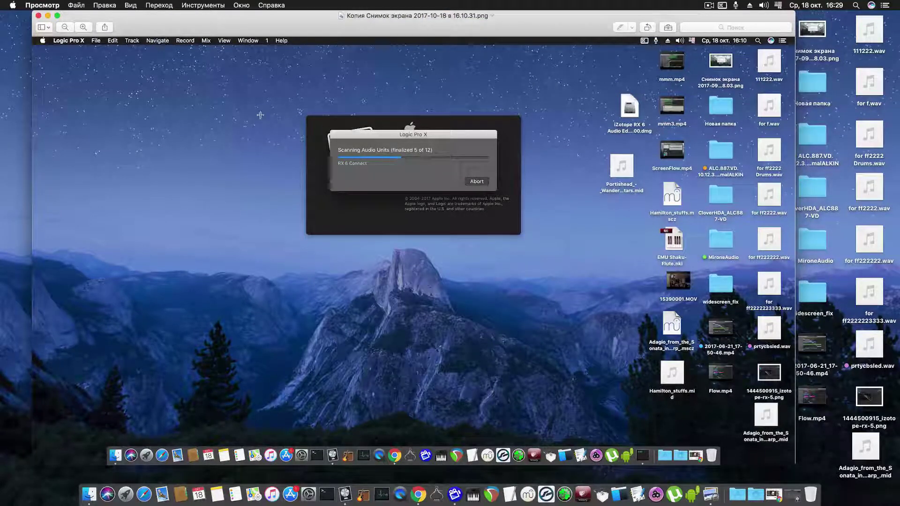
left_click_drag(274, 93, 533, 247)
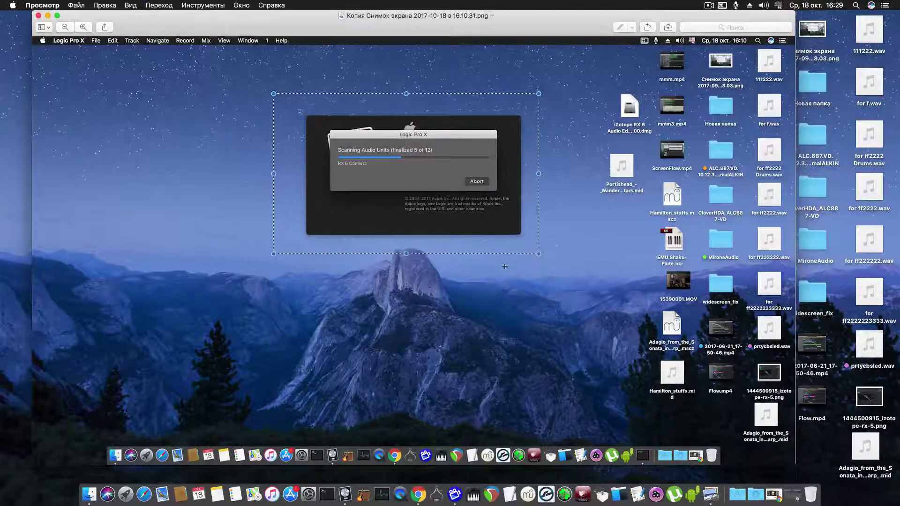
left_click(39, 16)
Review the original screenshot of the Audio Units scan from the desktop, close it, and quit Preview
double_click(697, 29)
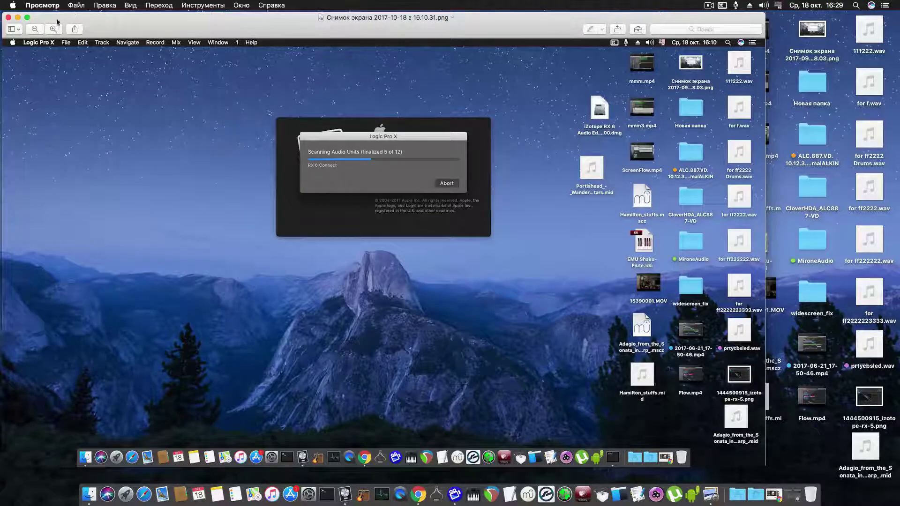
left_click(8, 17)
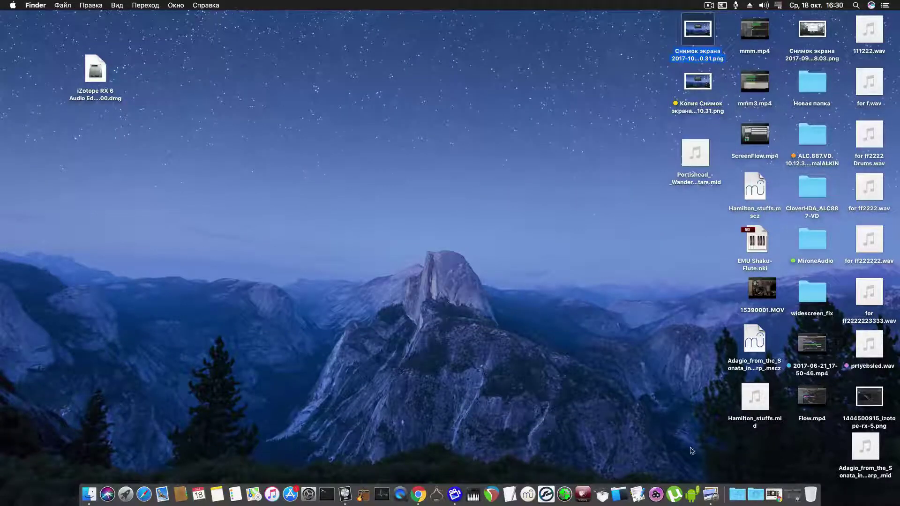
right_click(710, 494)
left_click(718, 468)
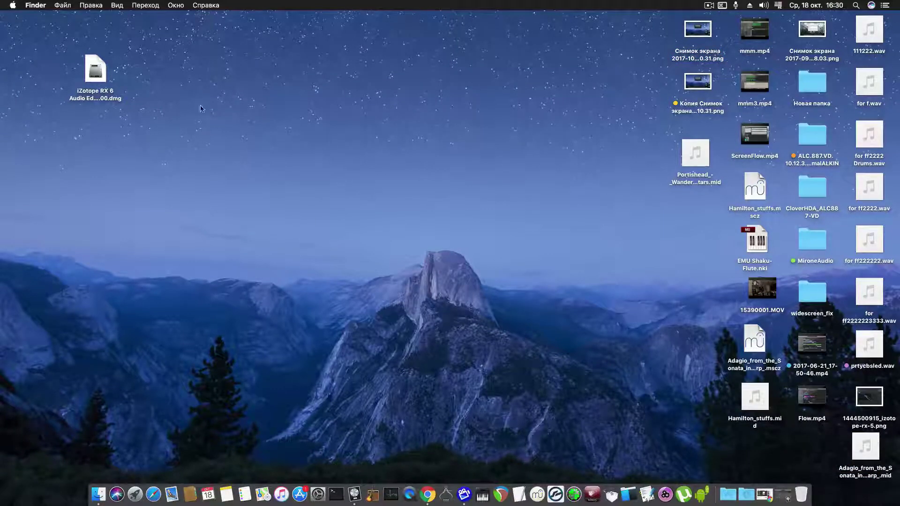
Switch to Logic Pro X, open the RX 6 Voice De-noise plug-in on the voice channel, and move its window clear of the channel strip
left_click(784, 494)
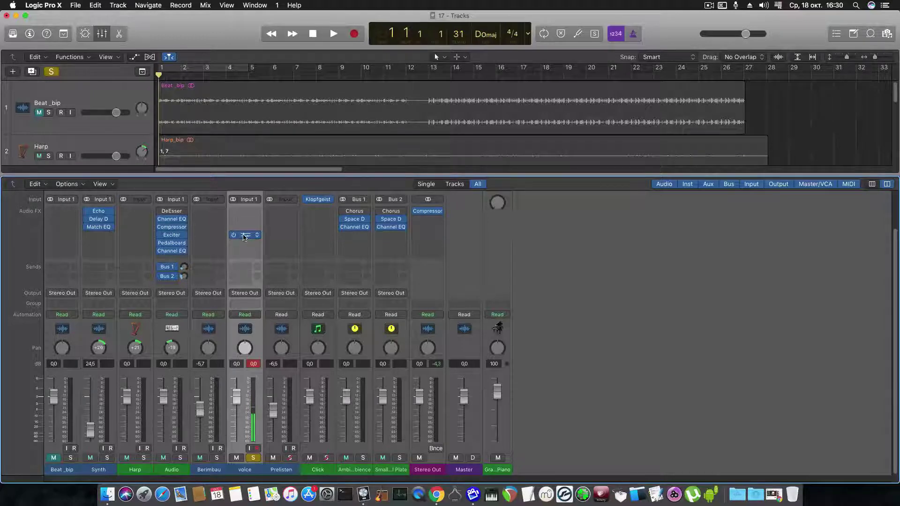
left_click(244, 235)
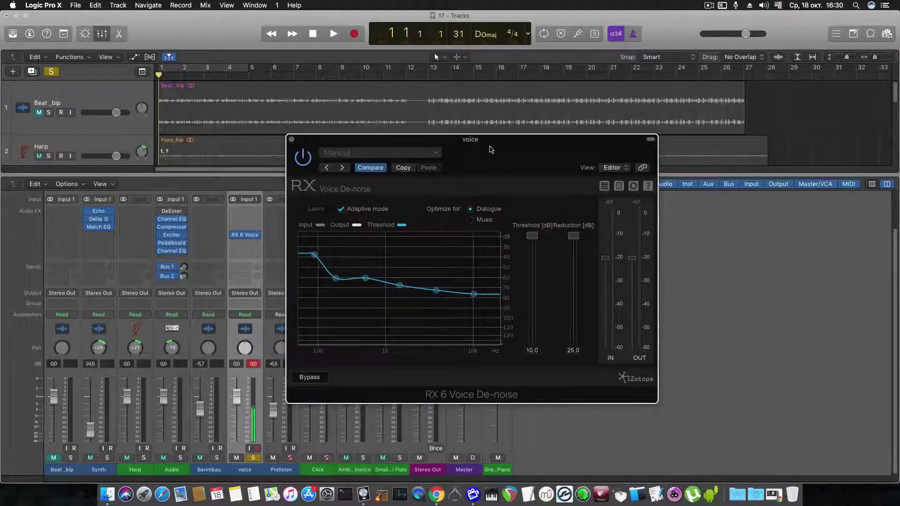
left_click_drag(490, 149, 555, 175)
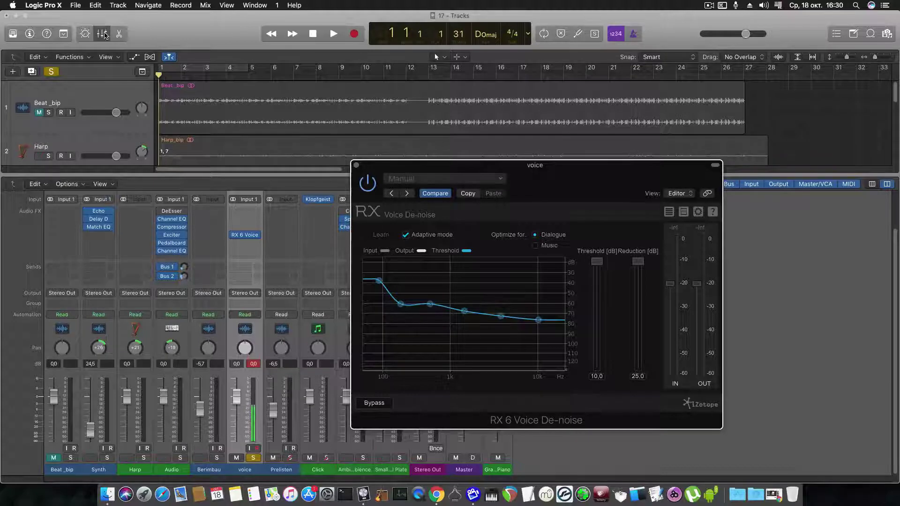
Hide the mixer and delete the 17_6#01 region from the voice track together with its audio file
left_click(103, 34)
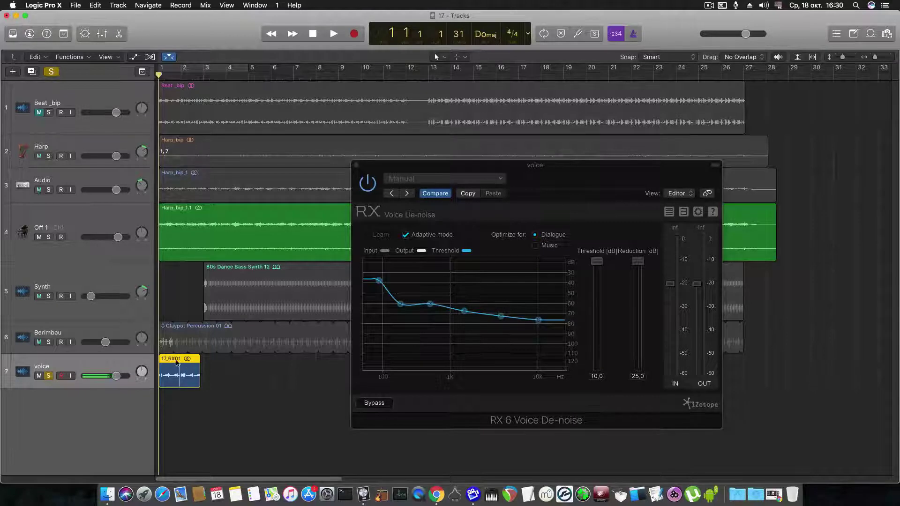
right_click(177, 362)
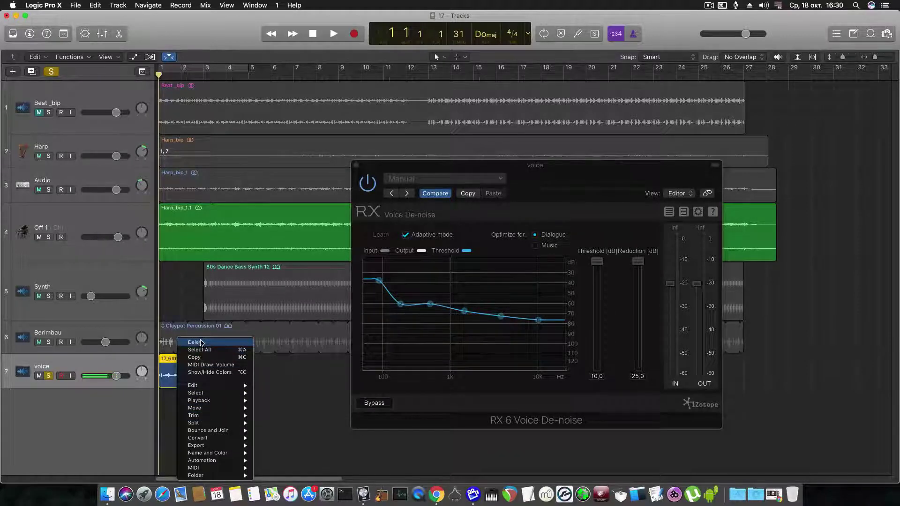
left_click(196, 342)
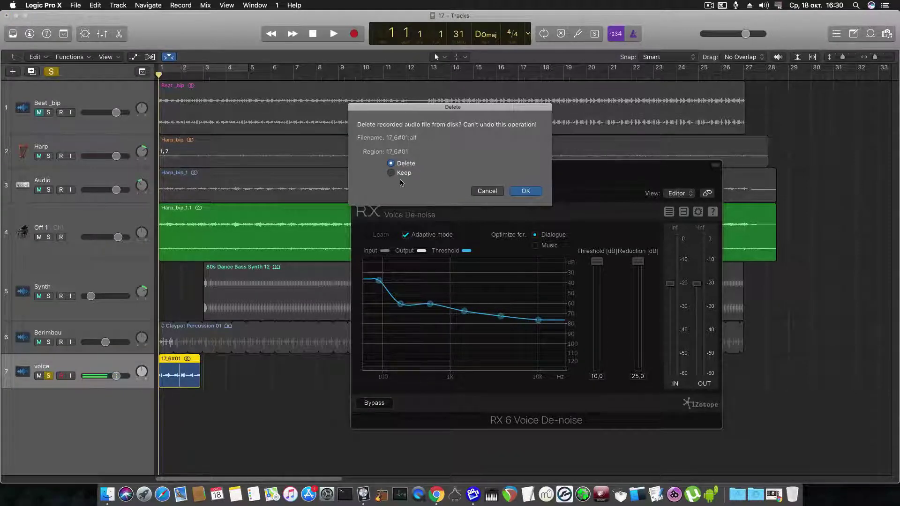
left_click(525, 191)
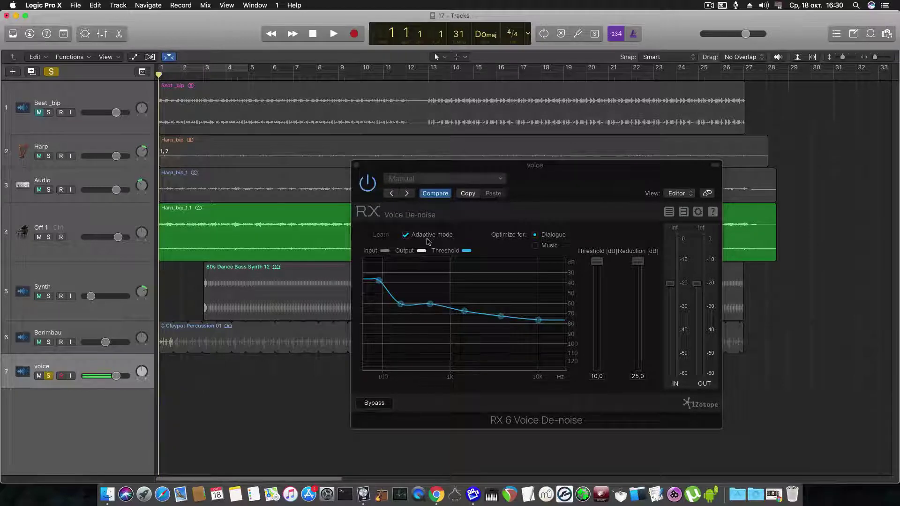
Switch off Voice De-noise and record a new take of about one bar on the voice track
left_click(368, 183)
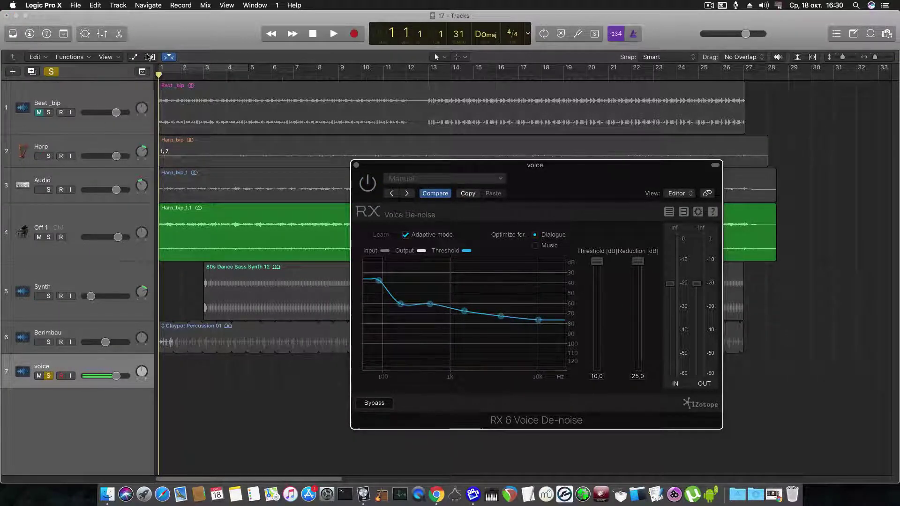
left_click(354, 34)
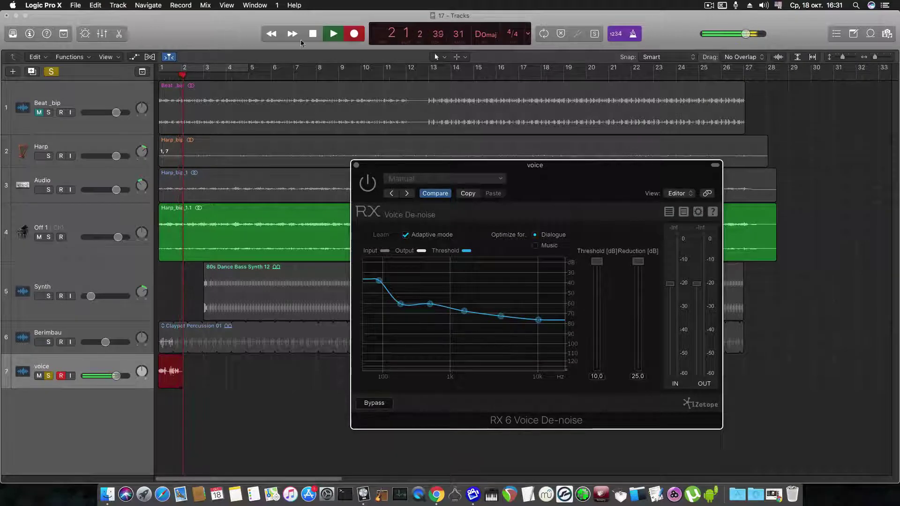
left_click(312, 33)
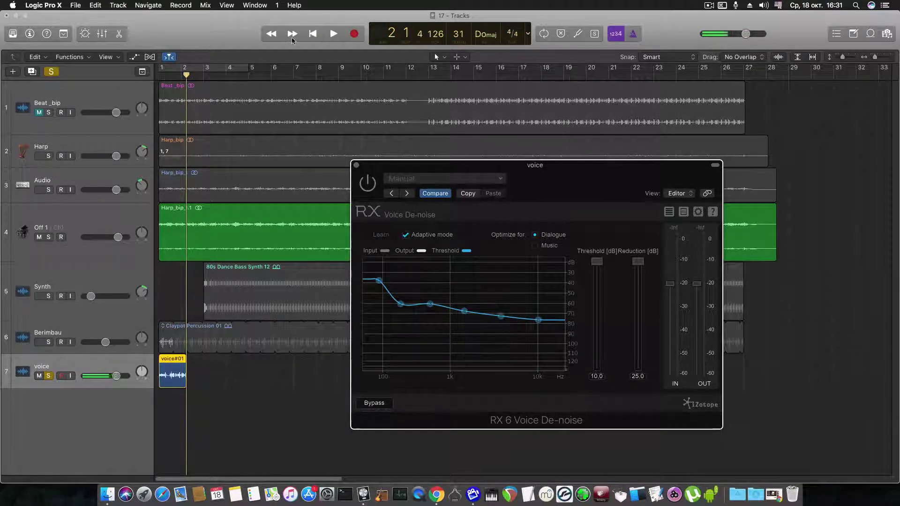
Play the new voice take from the start without noise reduction, raising the voice track's volume to +1.2 dB
left_click(313, 34)
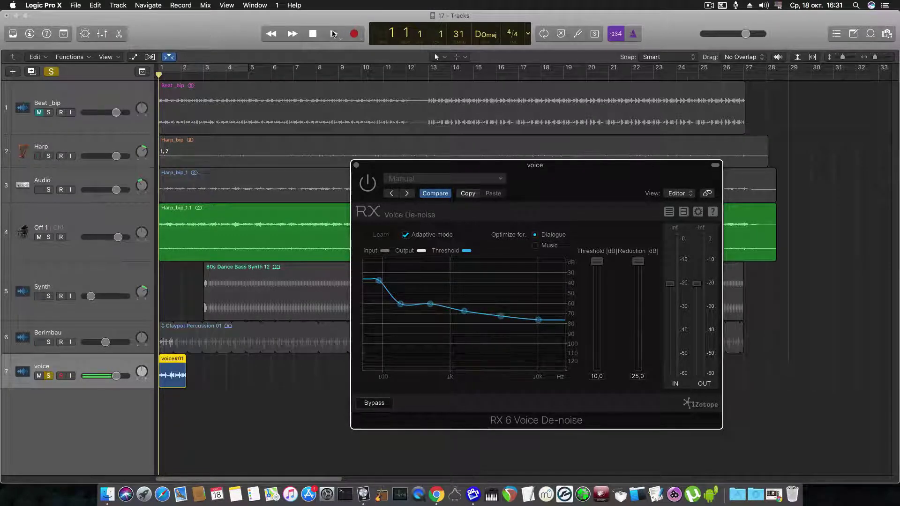
left_click(334, 34)
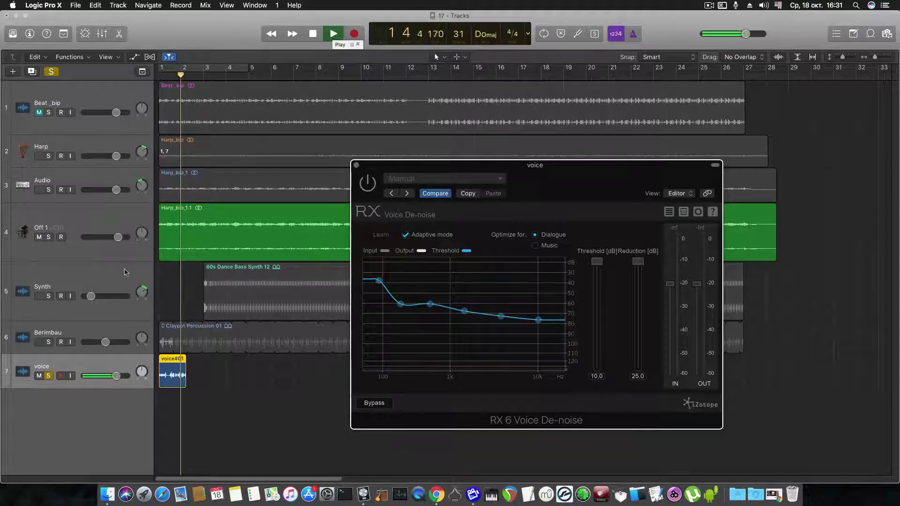
left_click_drag(115, 375, 119, 375)
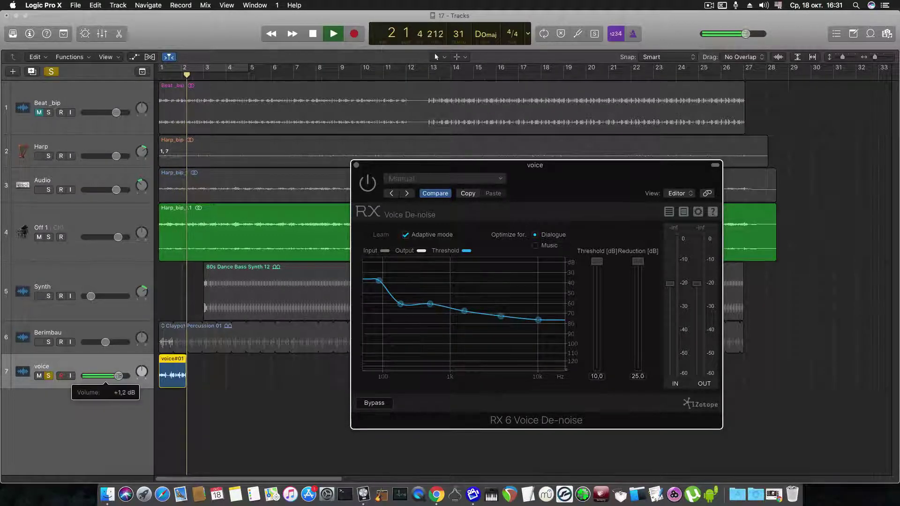
left_click(312, 35)
left_click(313, 35)
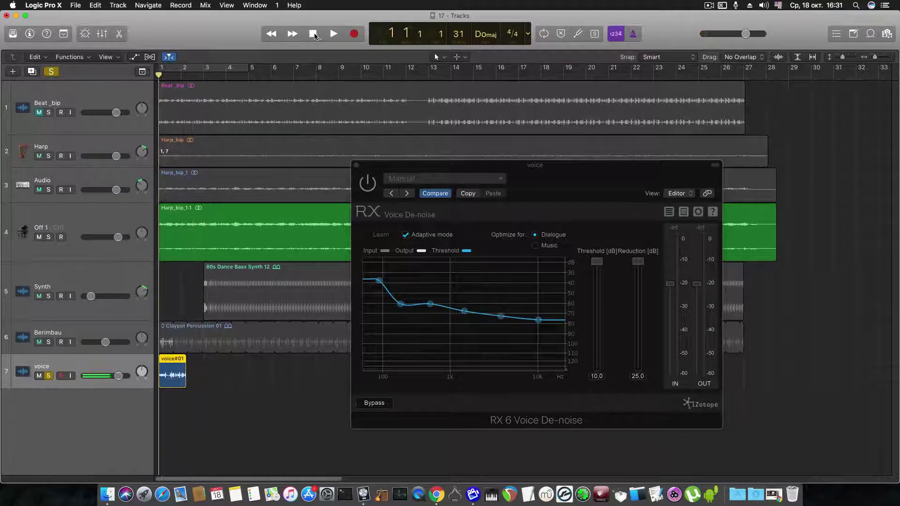
Listen again to the last part of the voice take from bar 1 beat 4, and return the playhead to the start
left_click(182, 78)
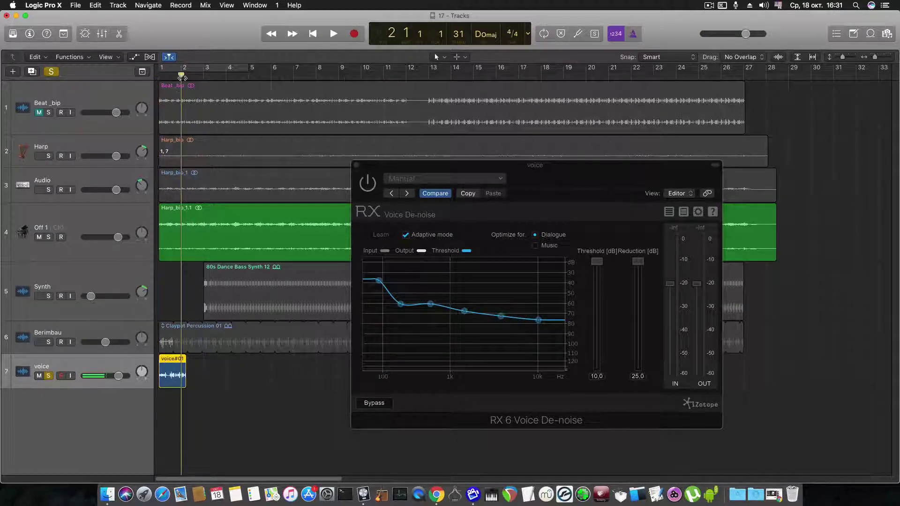
left_click(174, 77)
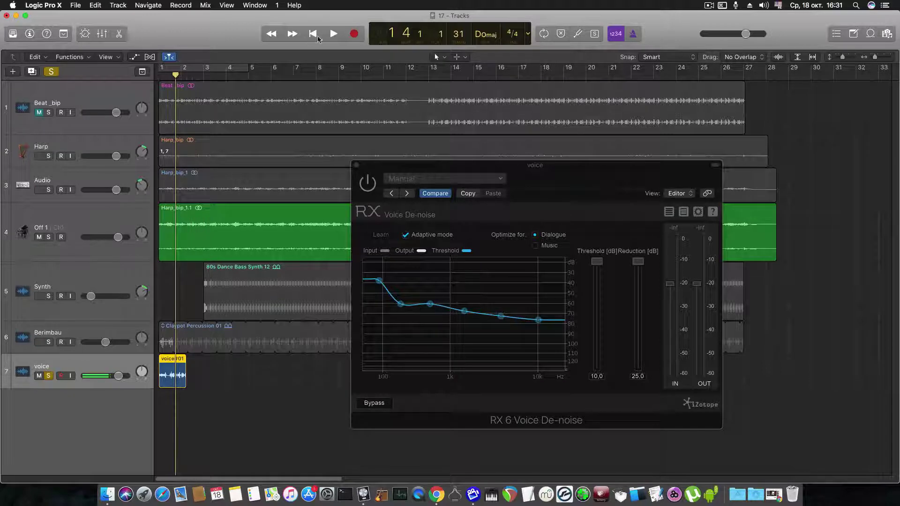
key("space")
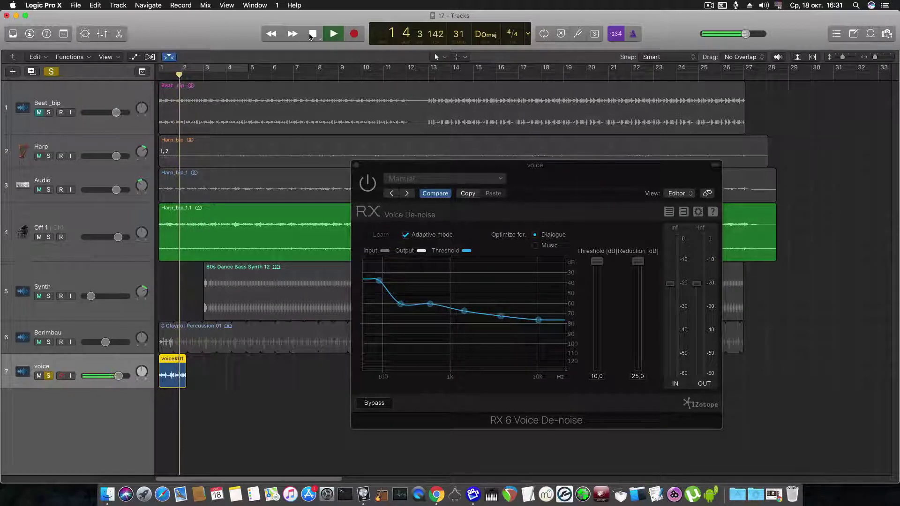
left_click(311, 34)
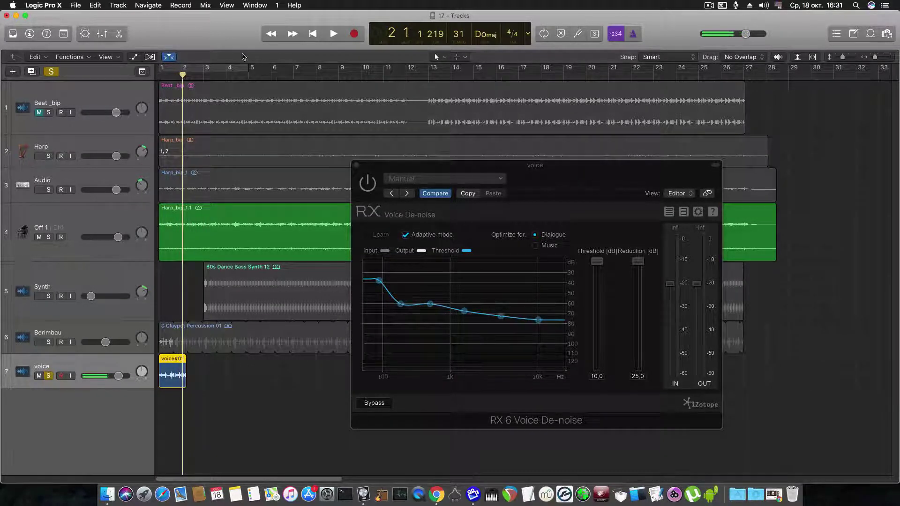
left_click(312, 34)
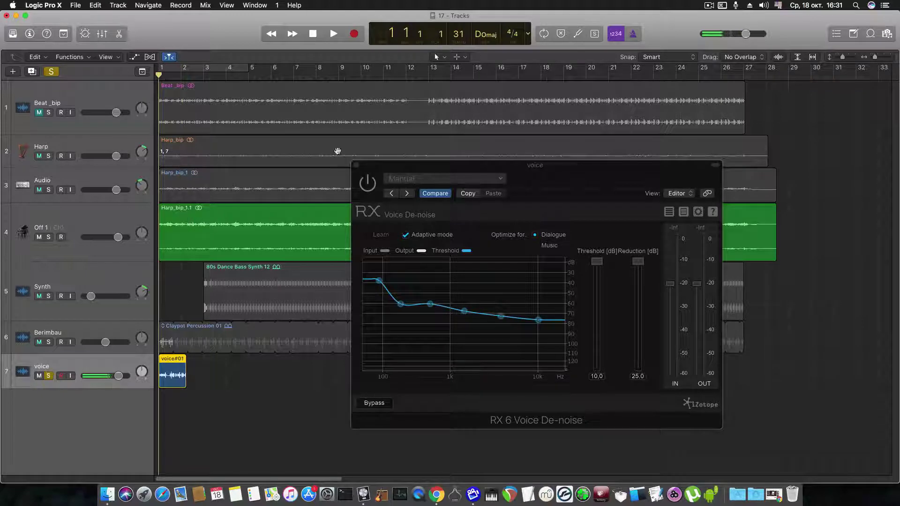
Switch Voice De-noise back on and, while the take plays, set Threshold to 2.0 dB and Reduction to 19.1 dB
left_click(368, 183)
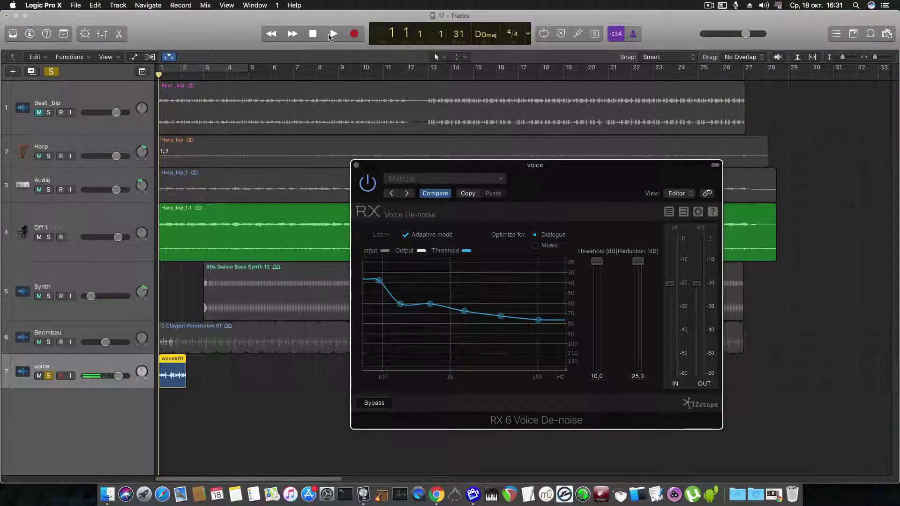
left_click(333, 35)
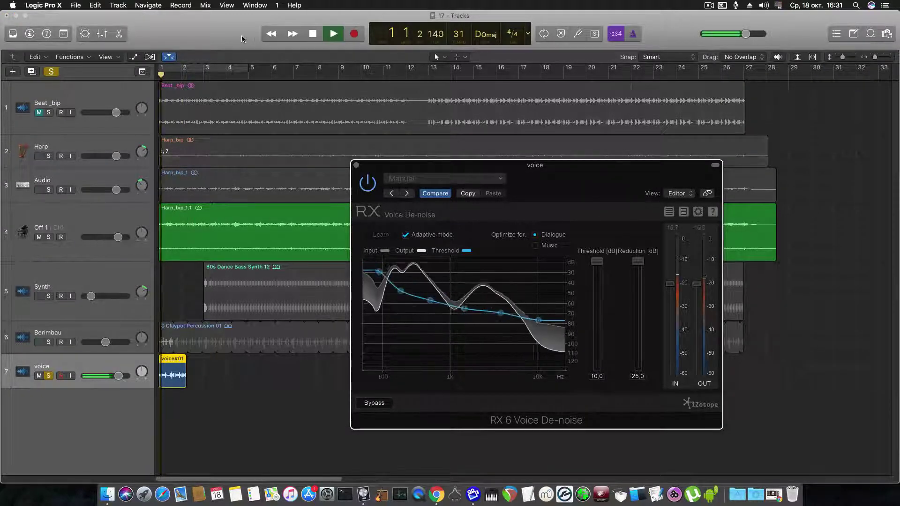
left_click_drag(597, 264, 597, 292)
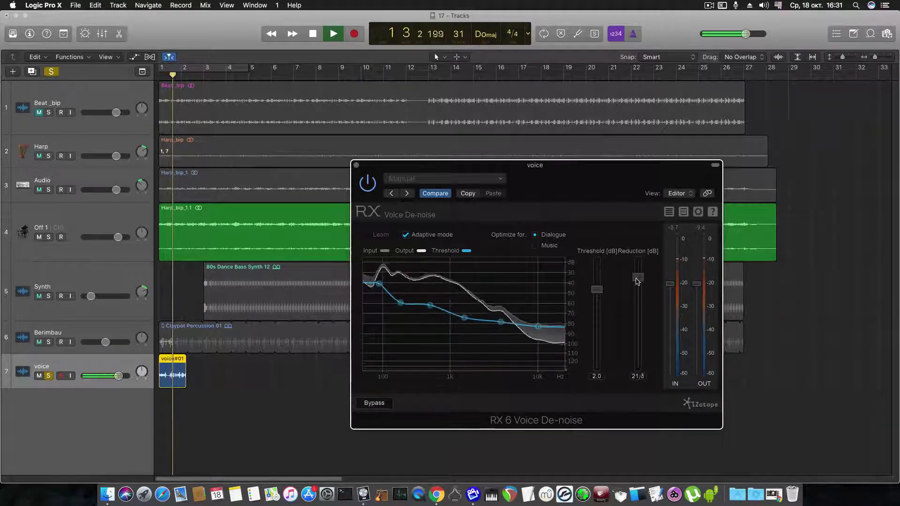
left_click_drag(637, 261, 636, 287)
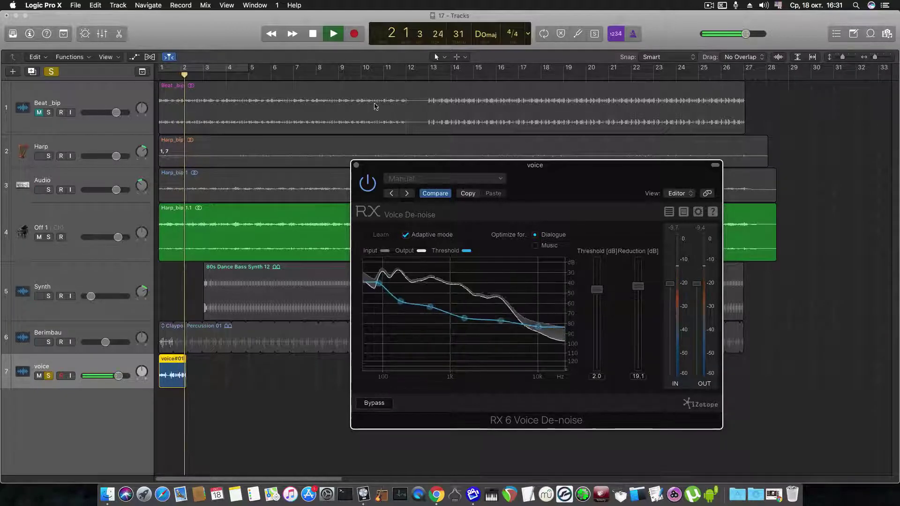
left_click(315, 32)
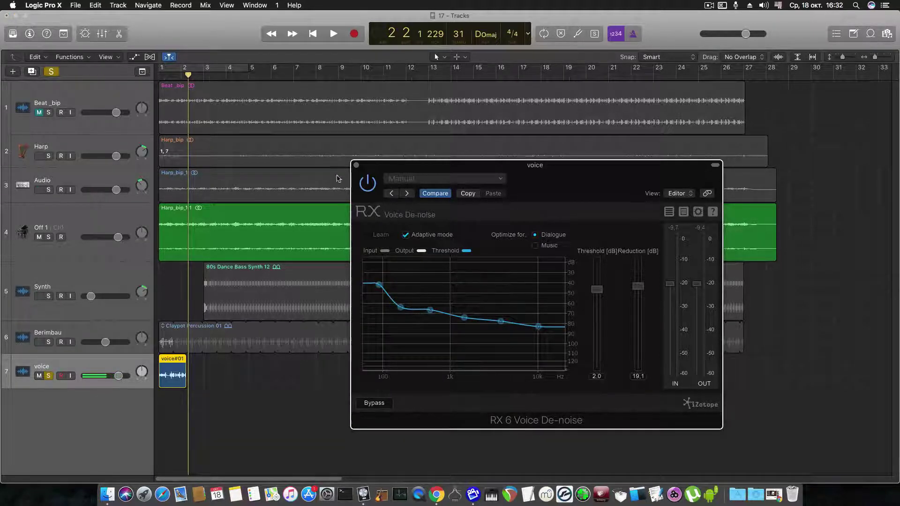
Close the Voice De-noise plug-in window and show the mixer again
left_click_drag(580, 179, 550, 159)
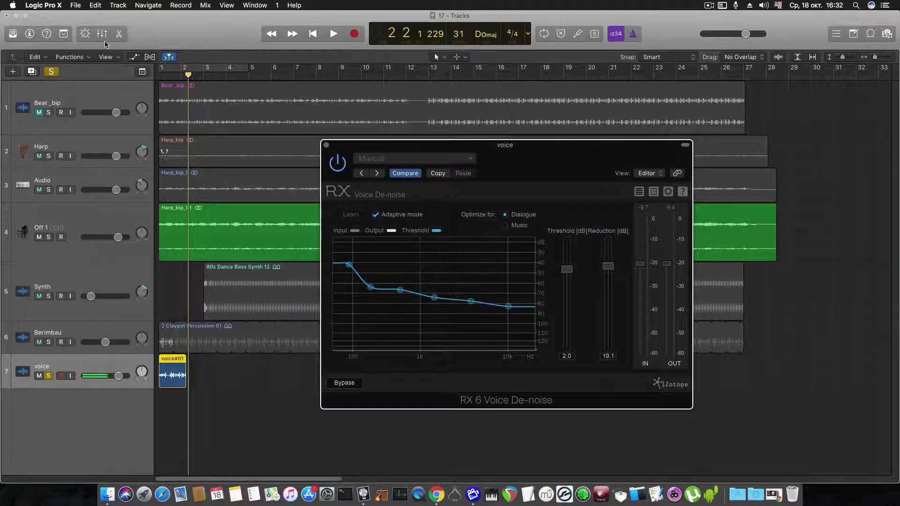
left_click(327, 146)
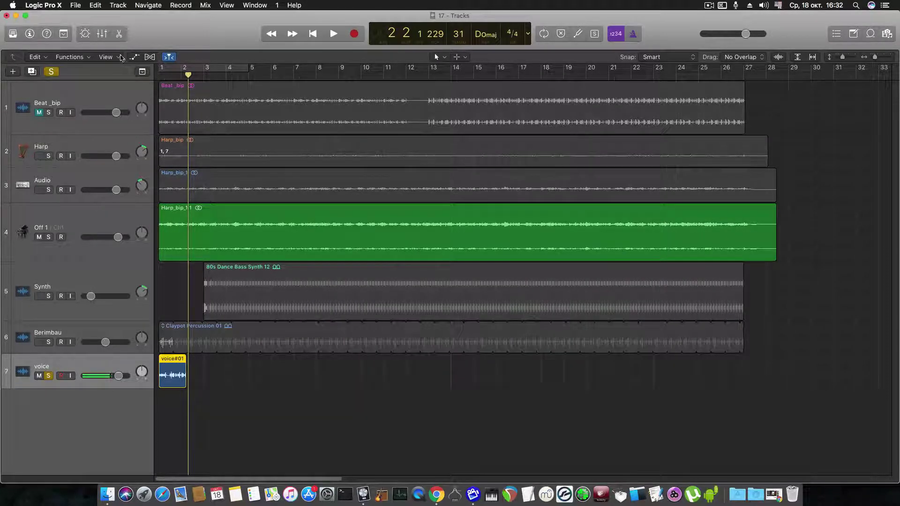
left_click(103, 34)
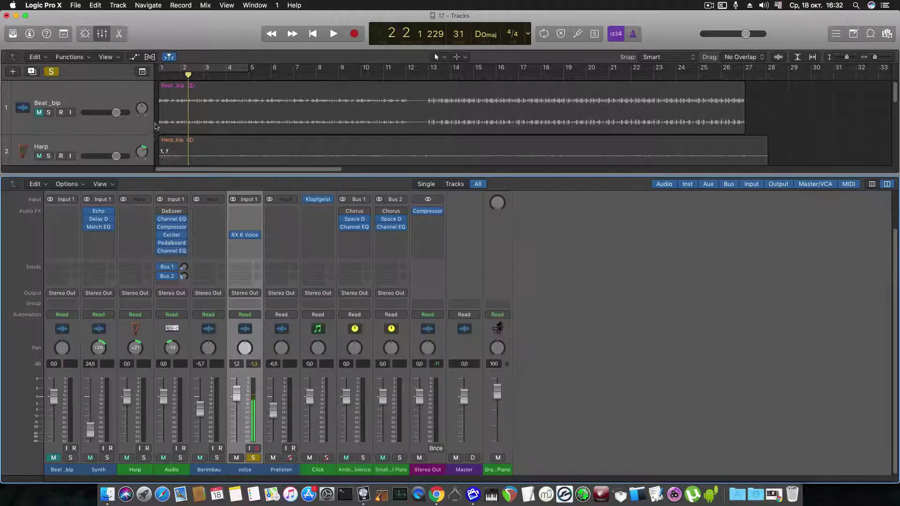
Examine the Apple and iZotope Audio Units plug-ins available for the voice channel's empty effect slot below Voice De-noise
left_click(241, 244)
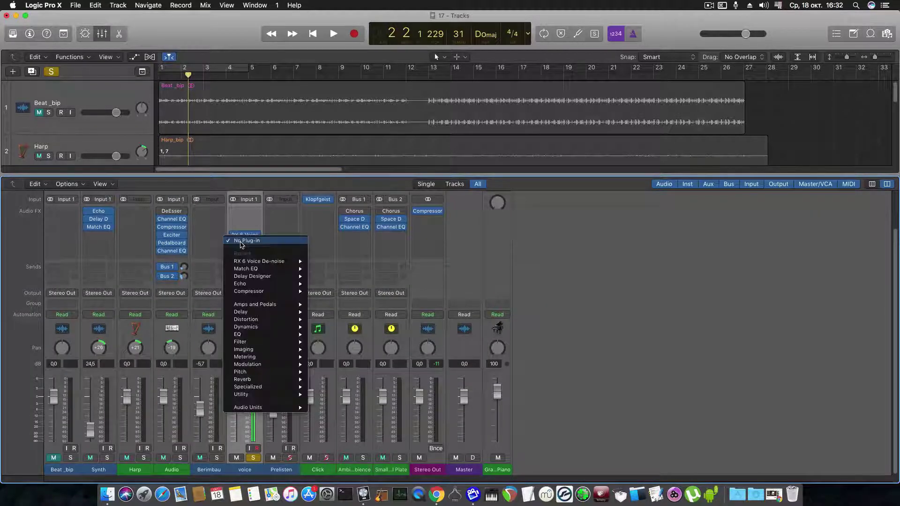
mouse_move(264, 409)
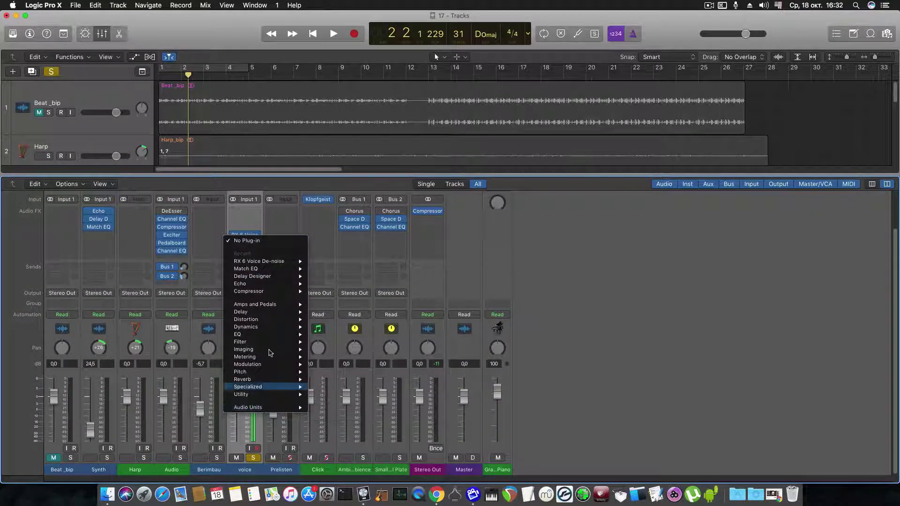
mouse_move(262, 265)
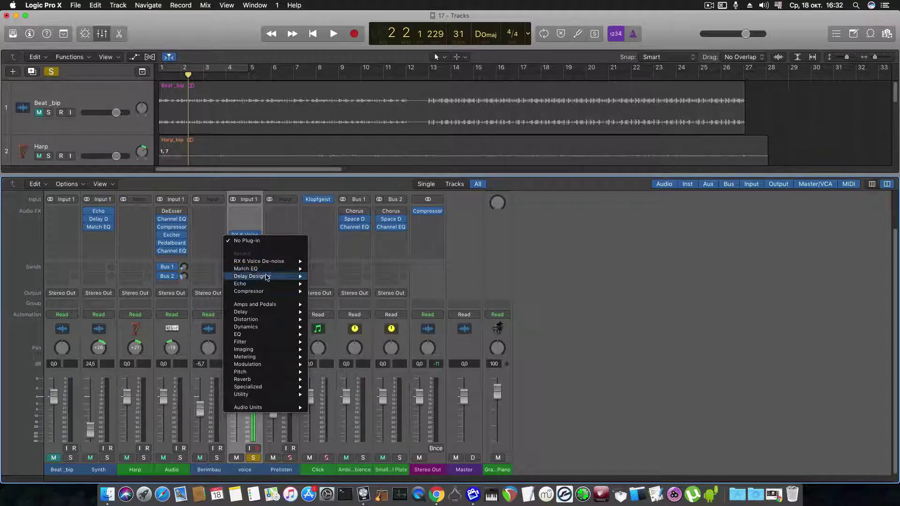
mouse_move(265, 320)
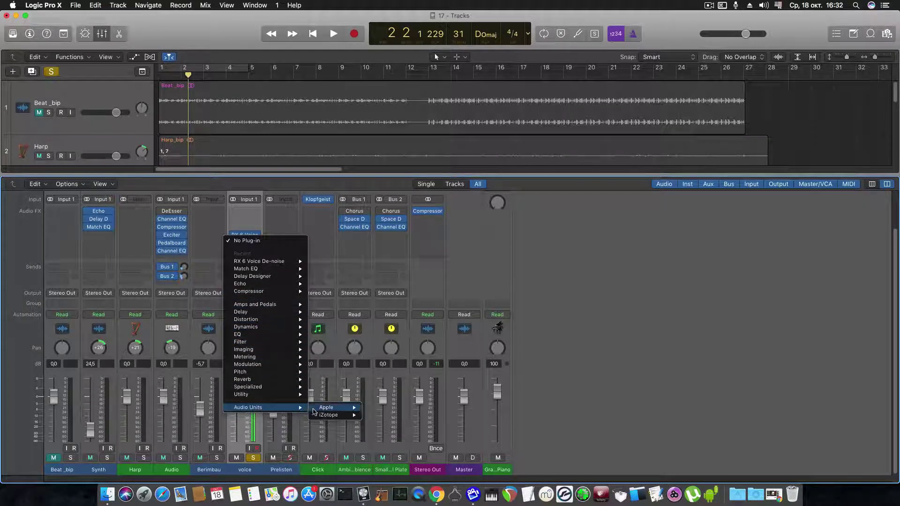
mouse_move(329, 411)
mouse_move(386, 404)
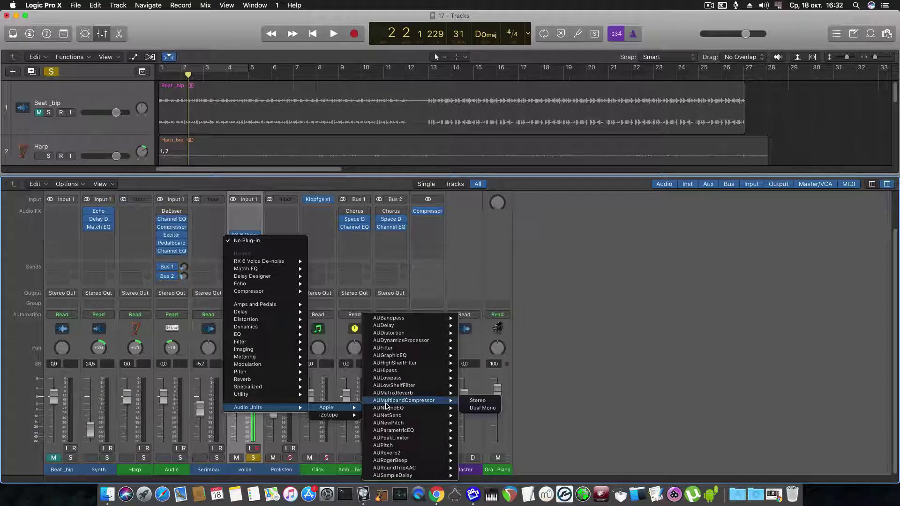
mouse_move(383, 385)
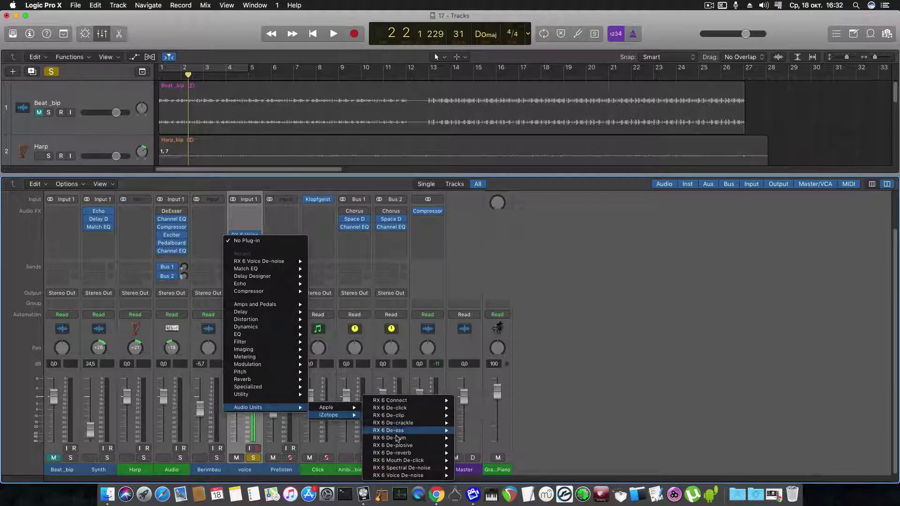
mouse_move(412, 475)
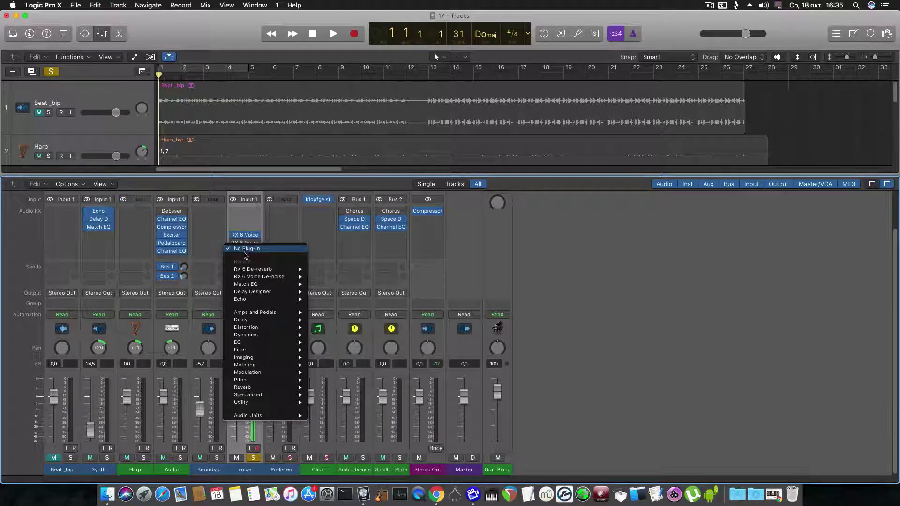
Insert a stereo EnVerb reverb on the voice channel below De-reverb and move its window clear of the voice channel's effects
mouse_move(259, 320)
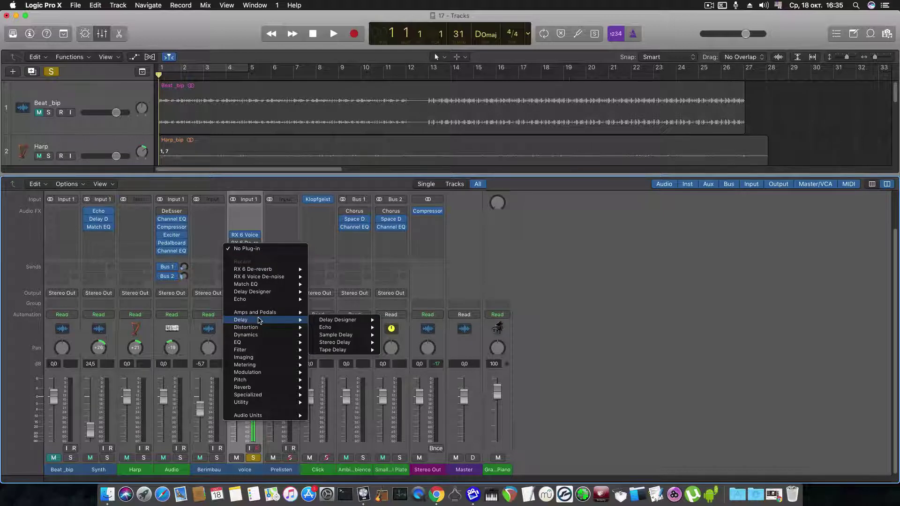
mouse_move(343, 329)
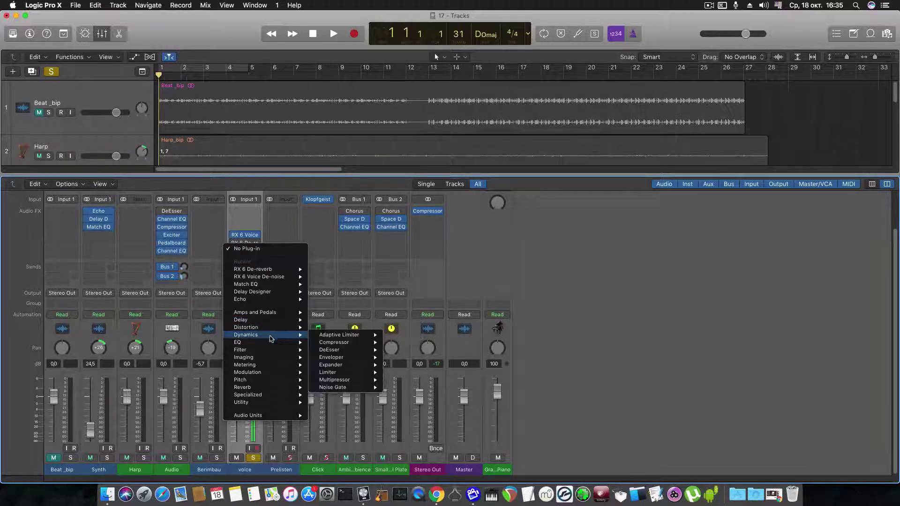
mouse_move(269, 343)
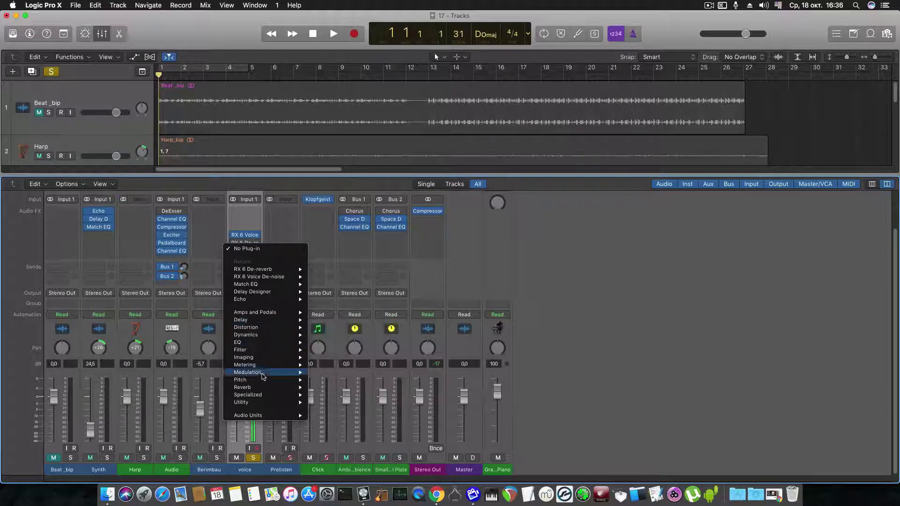
mouse_move(281, 387)
mouse_move(324, 389)
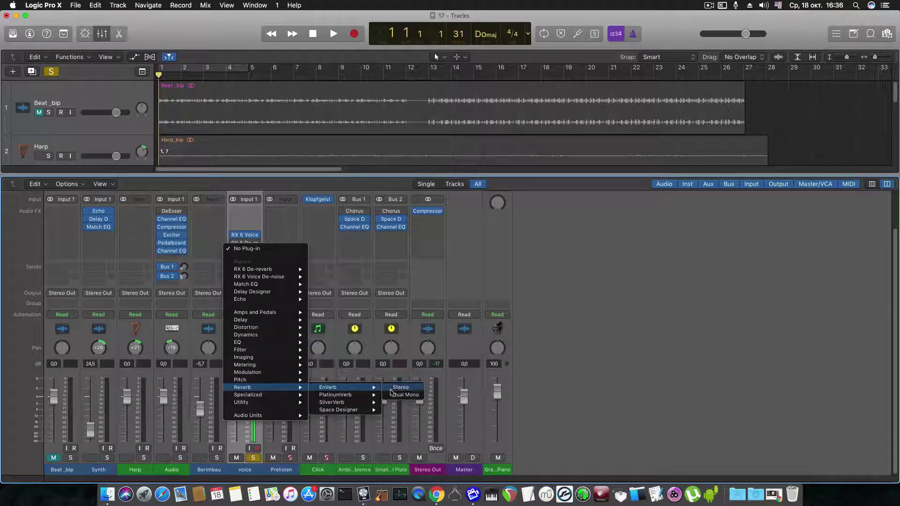
left_click(404, 388)
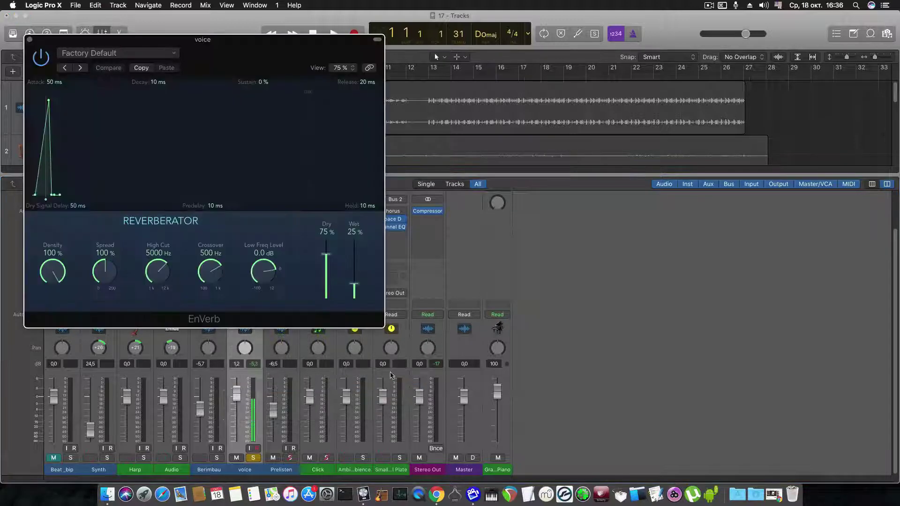
left_click_drag(241, 48, 532, 134)
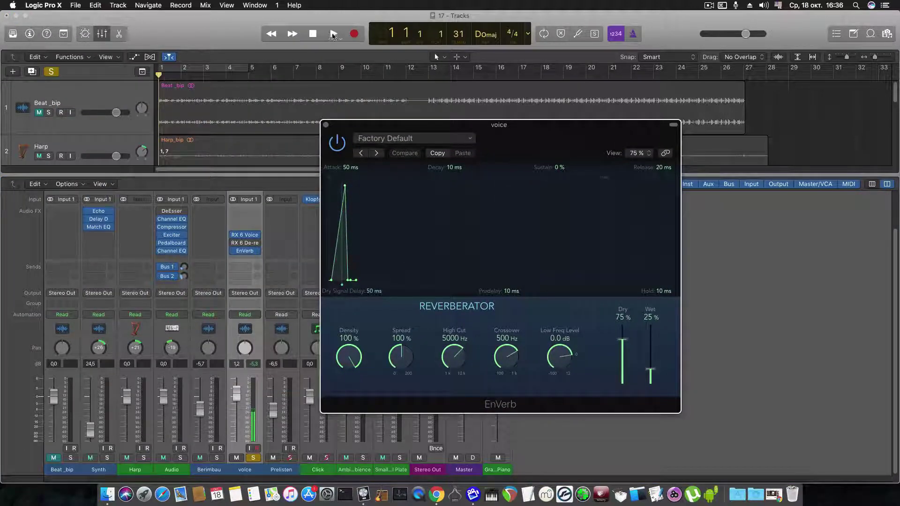
Play the voice take from the start with EnVerb at its factory default settings, and stop playback before bar 2
mouse_move(241, 245)
left_click(333, 33)
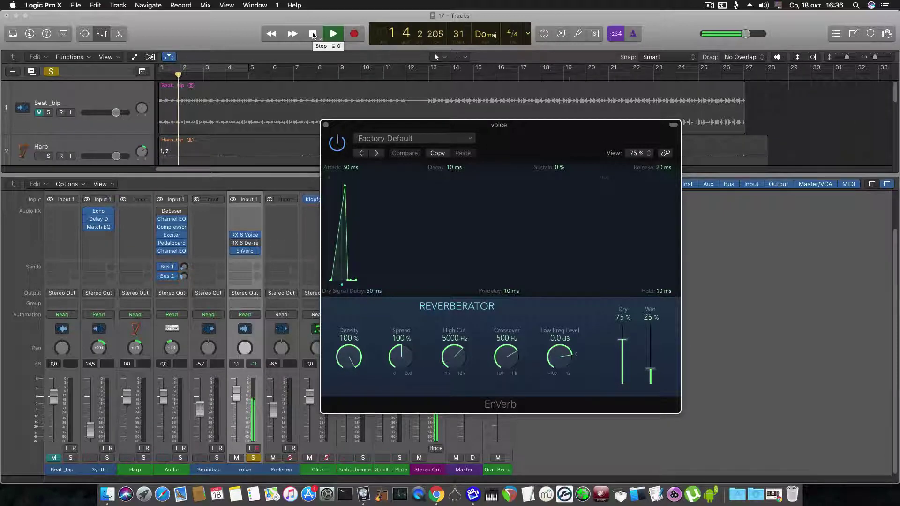
left_click(313, 34)
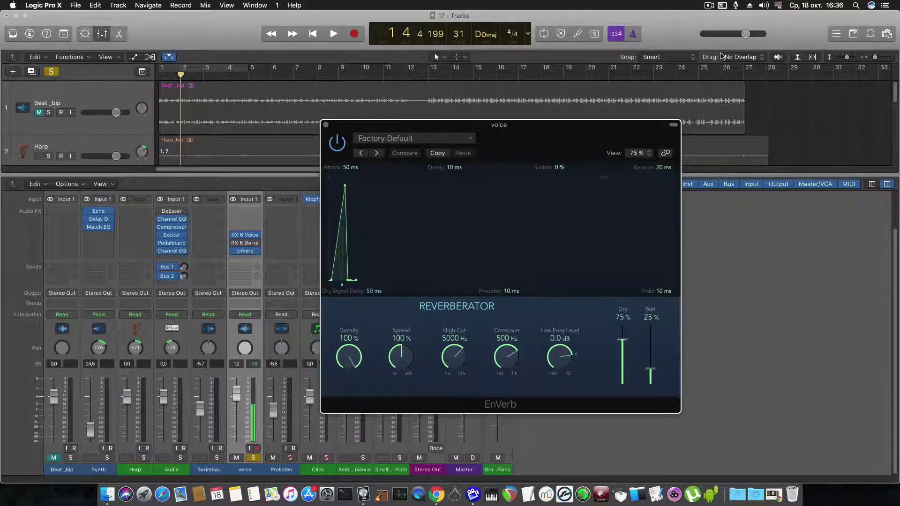
left_click(708, 6)
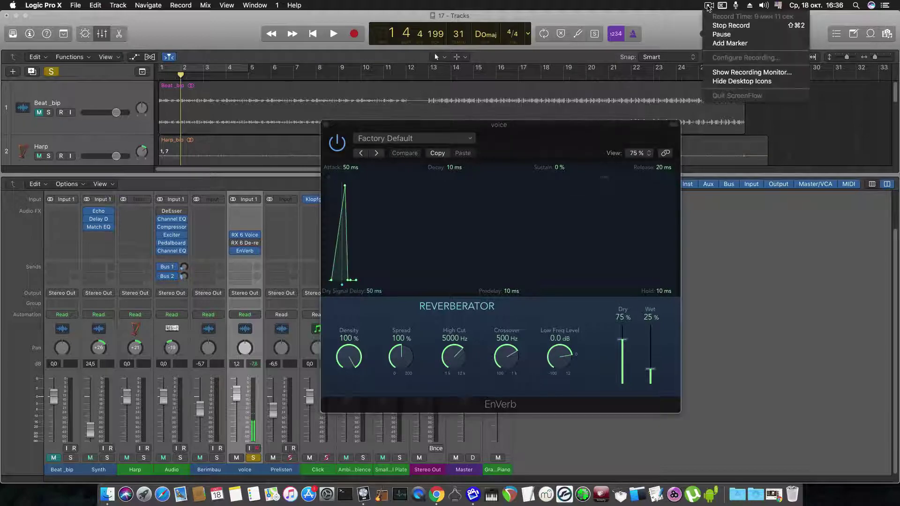